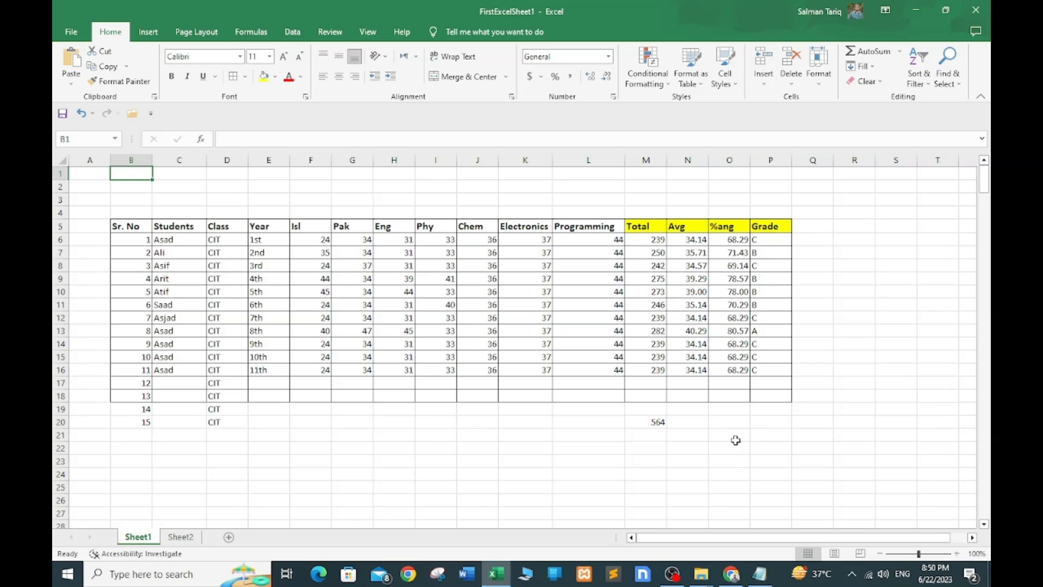
Inspect the grade formulas in P6 to P8 and the alignment options in the cell format settings.
left_click(767, 241)
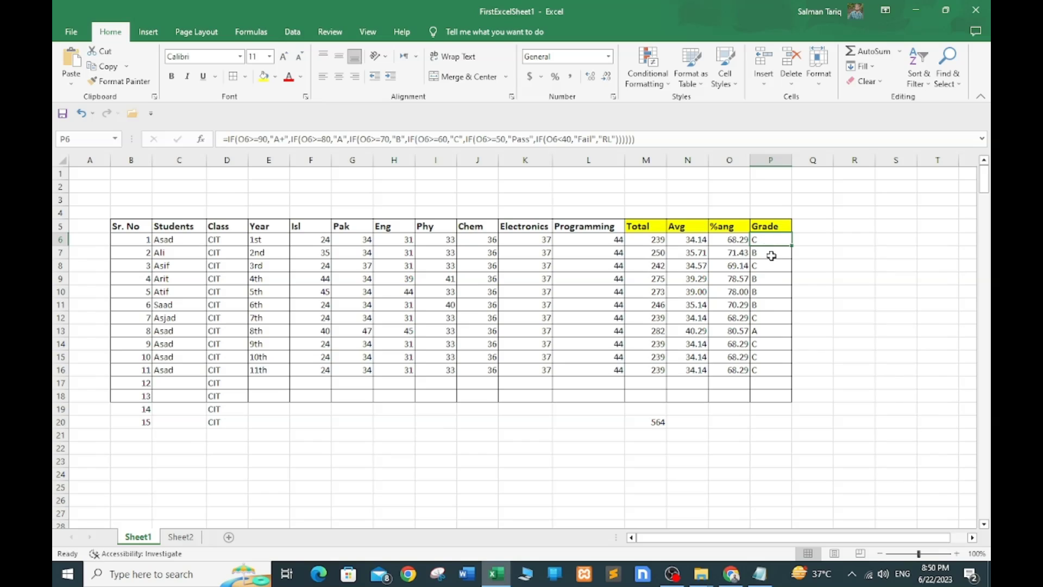
left_click(768, 251)
left_click(769, 267)
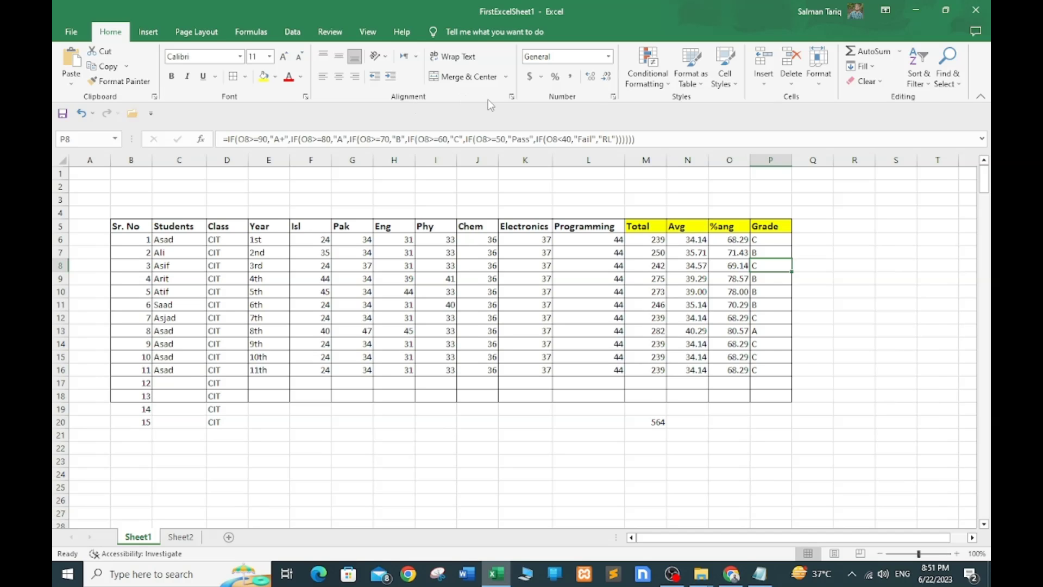
left_click(511, 96)
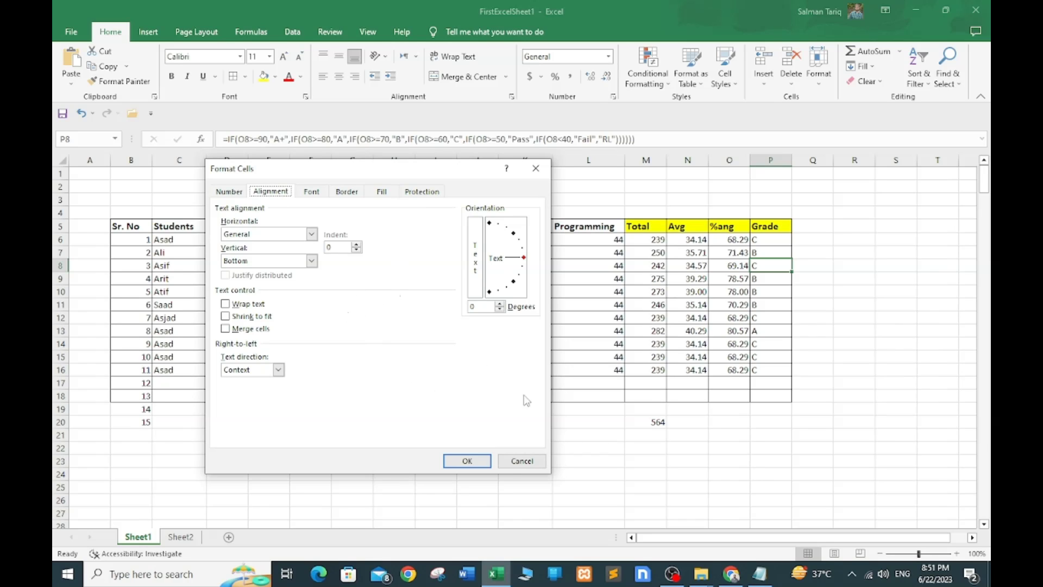
left_click(521, 461)
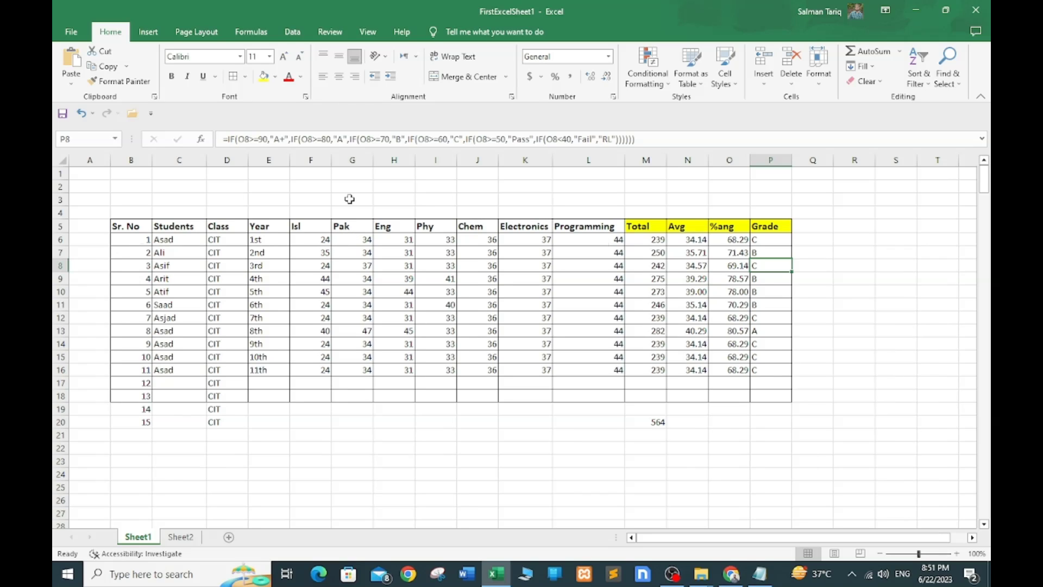
Center the Pak marks in G6:G16 horizontally.
left_click_drag(353, 227, 345, 369)
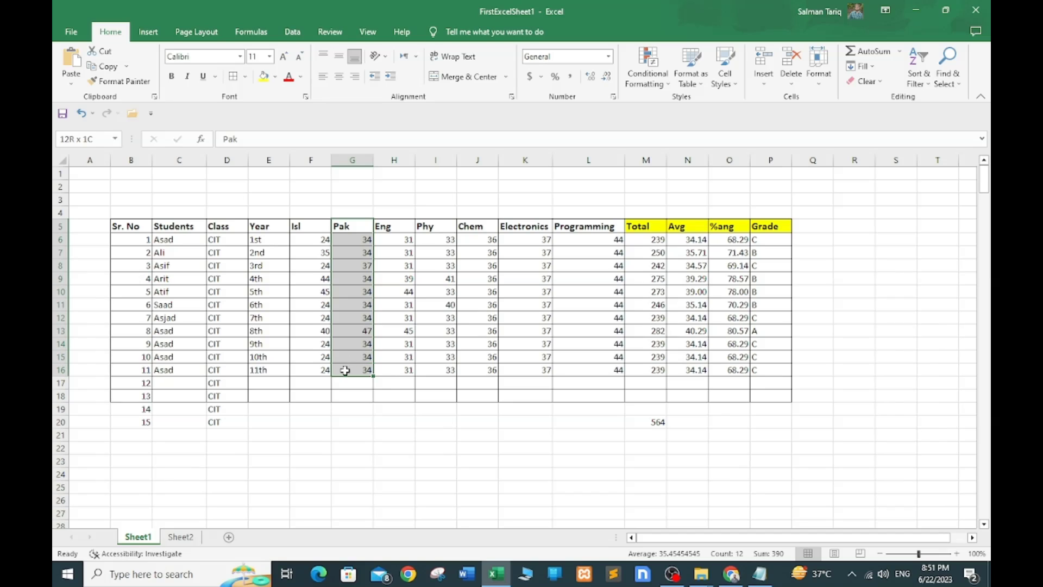
left_click(365, 257)
left_click(367, 305)
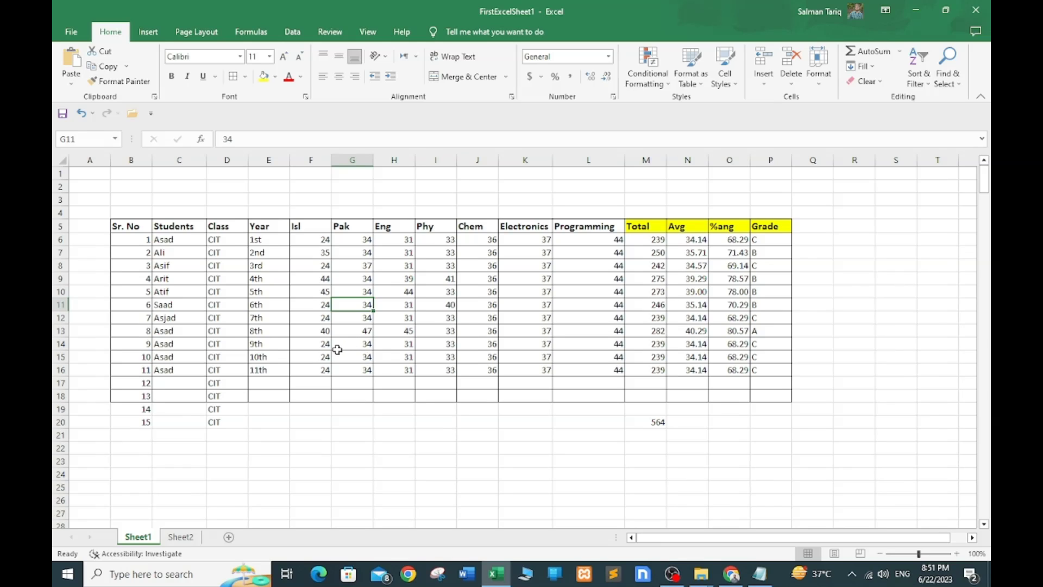
left_click_drag(350, 240, 365, 370)
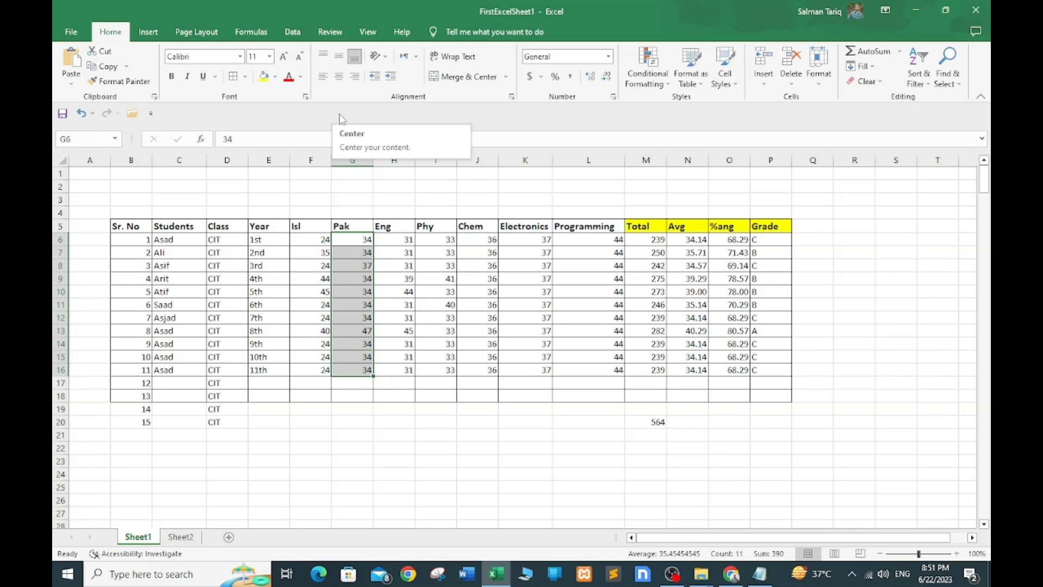
left_click(339, 77)
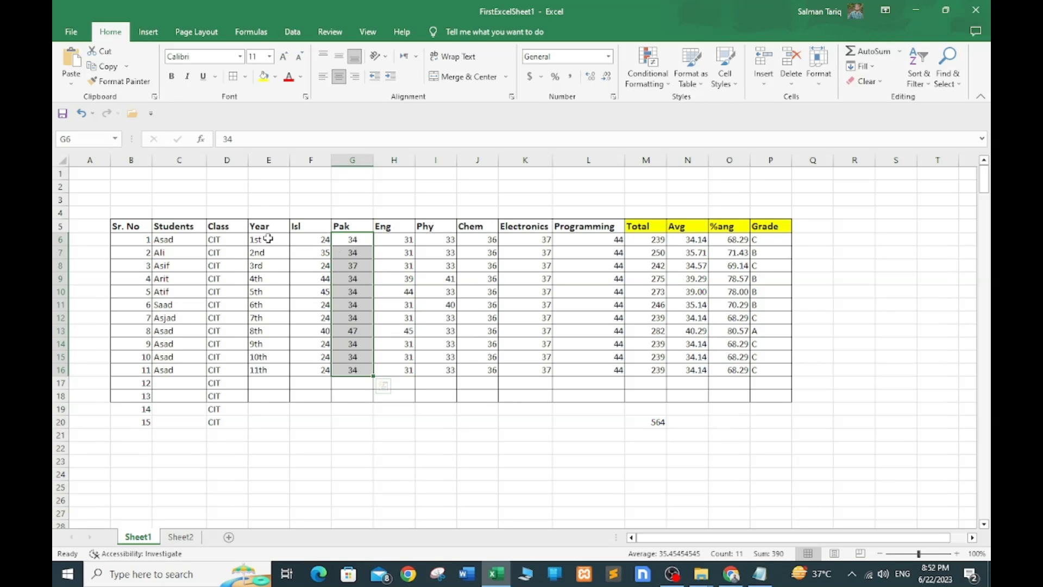
Align the Year entries in E6:E15 to the right, then center them horizontally instead.
left_click_drag(268, 238, 287, 354)
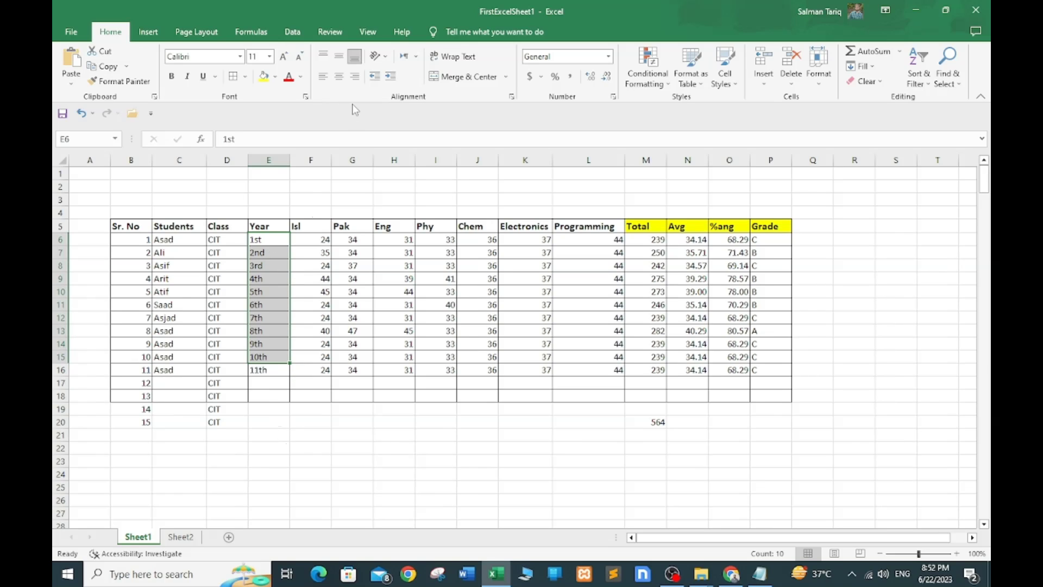
left_click(354, 77)
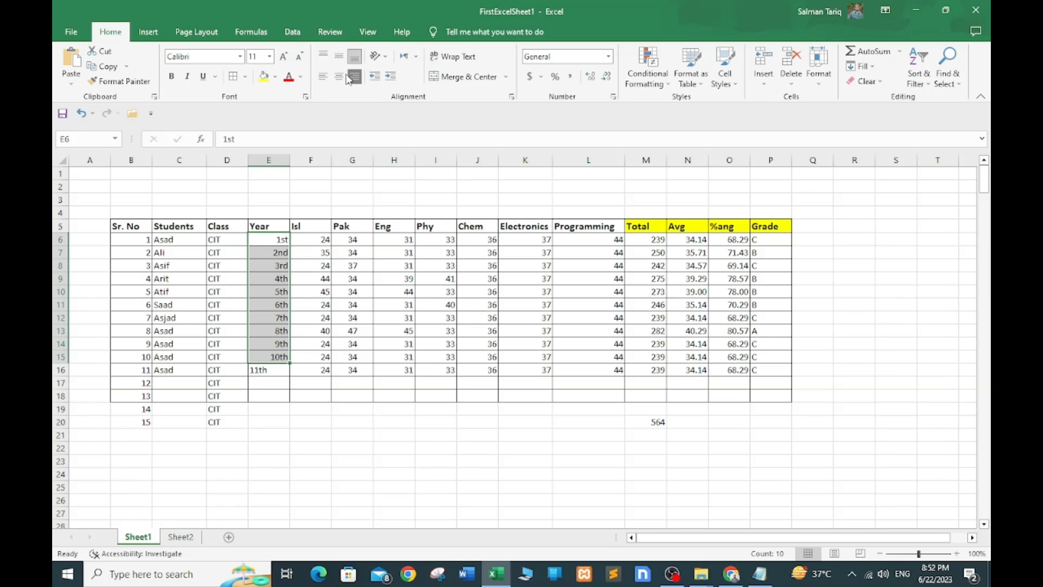
left_click(339, 77)
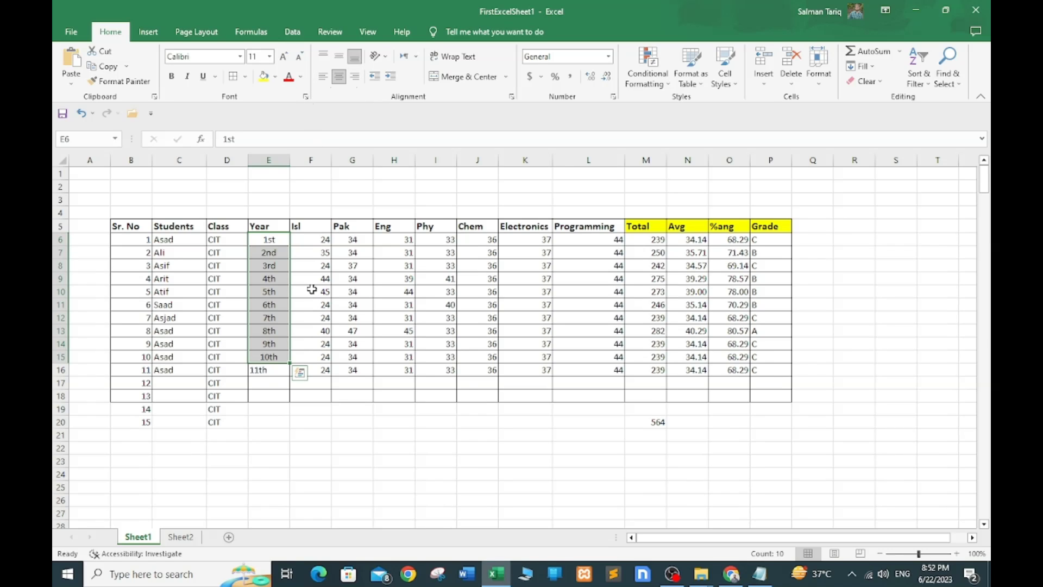
left_click(311, 290)
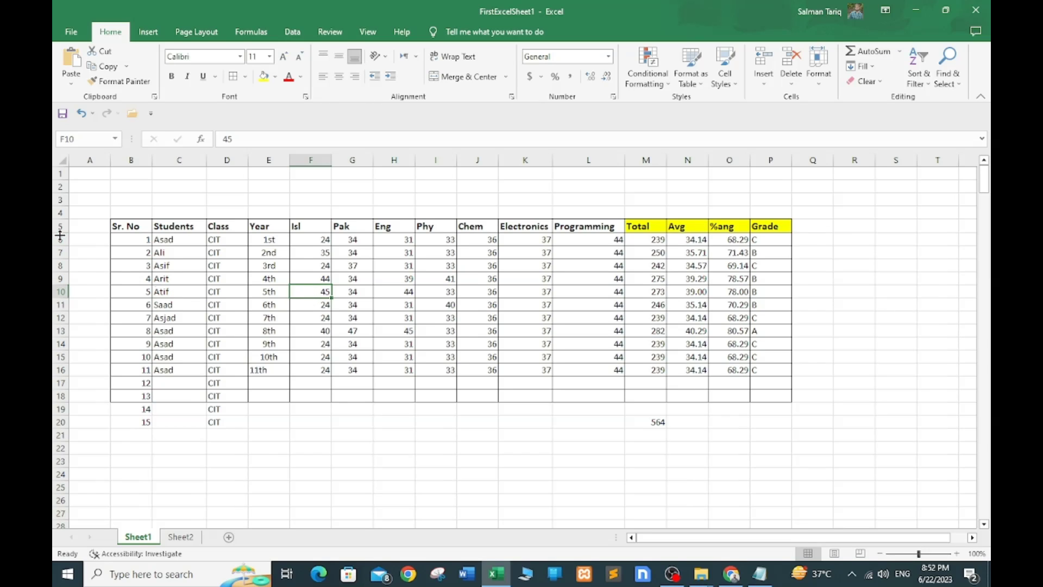
Increase the height of rows 6 to 13 together.
left_click_drag(60, 239, 58, 326)
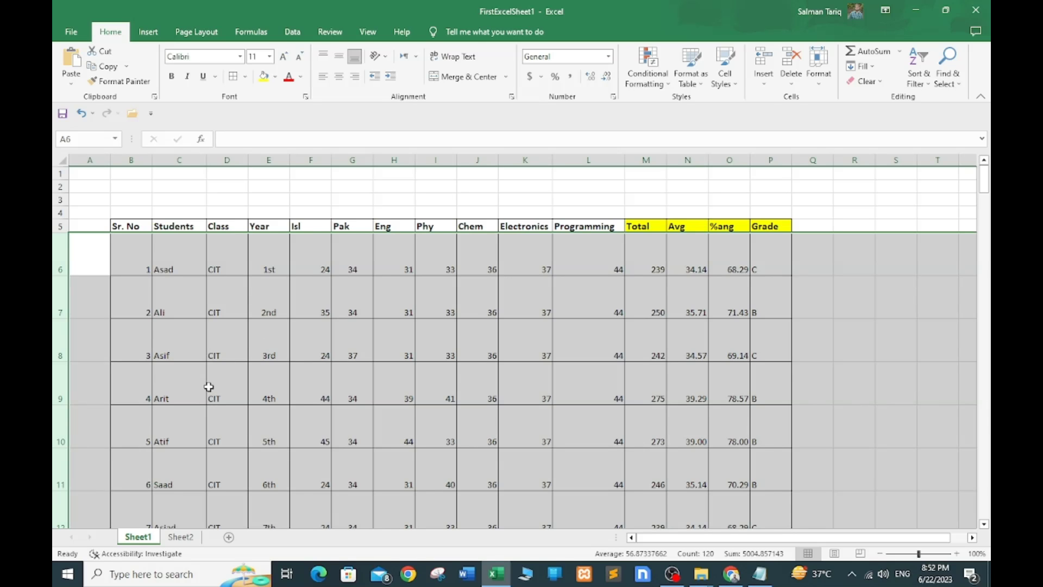
left_click(302, 334)
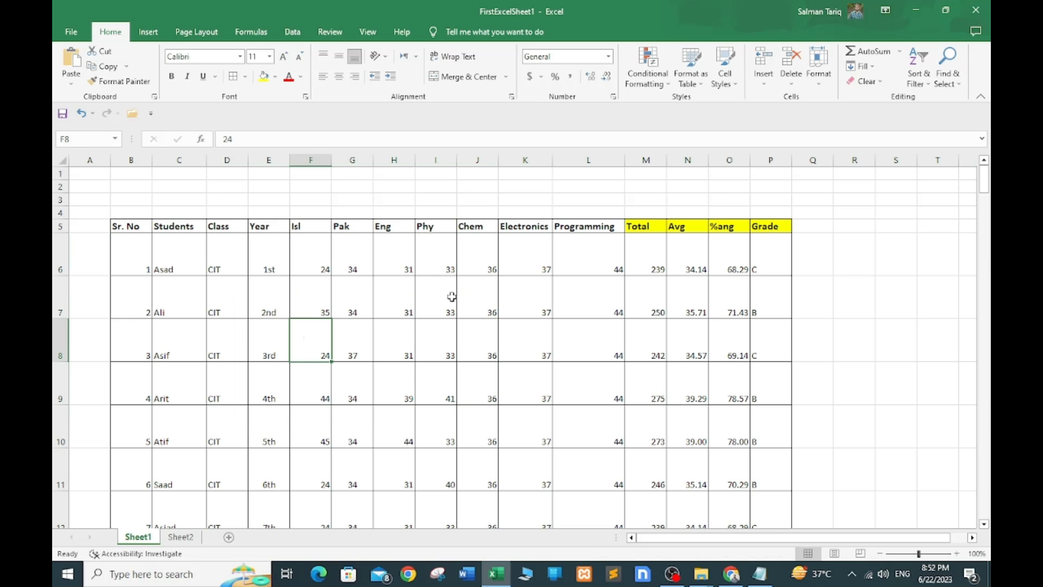
left_click(388, 297)
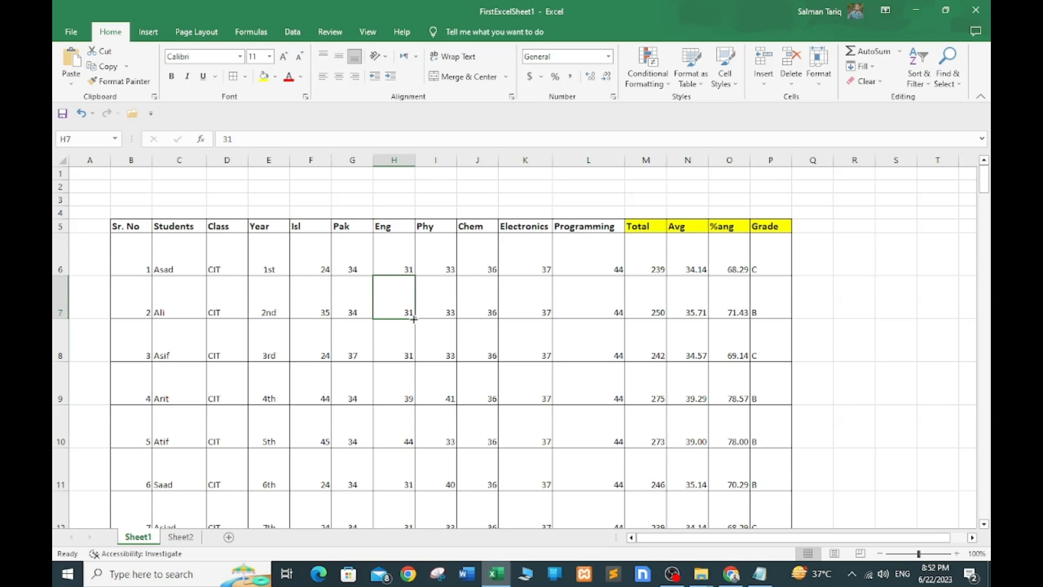
left_click(363, 300)
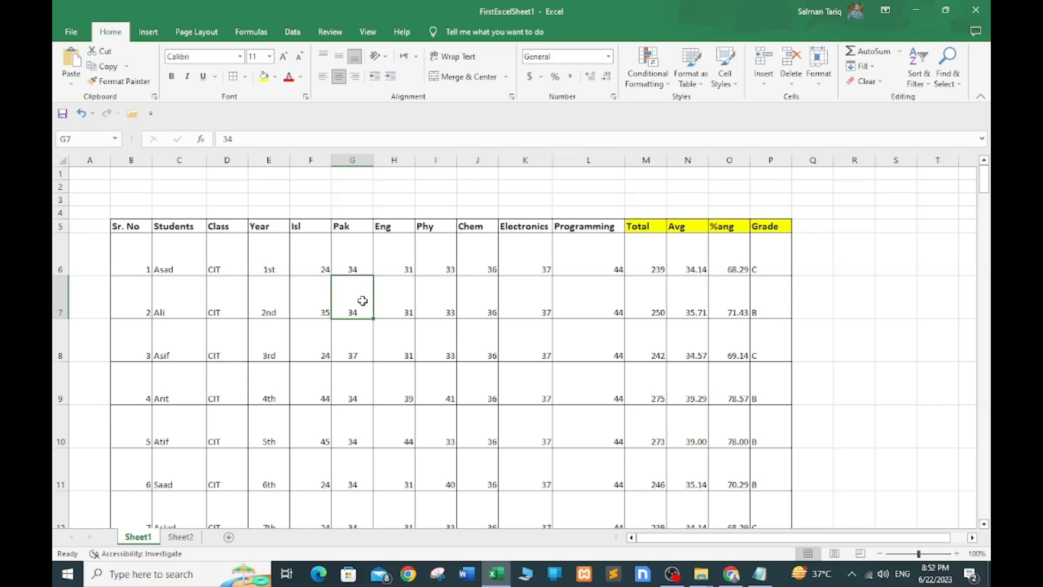
left_click(272, 296)
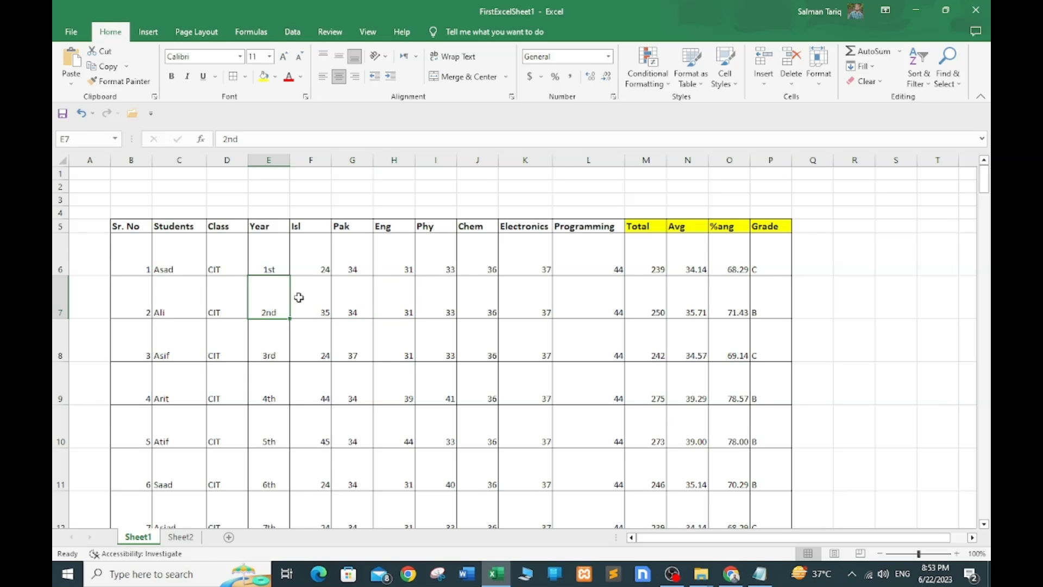
left_click(398, 309)
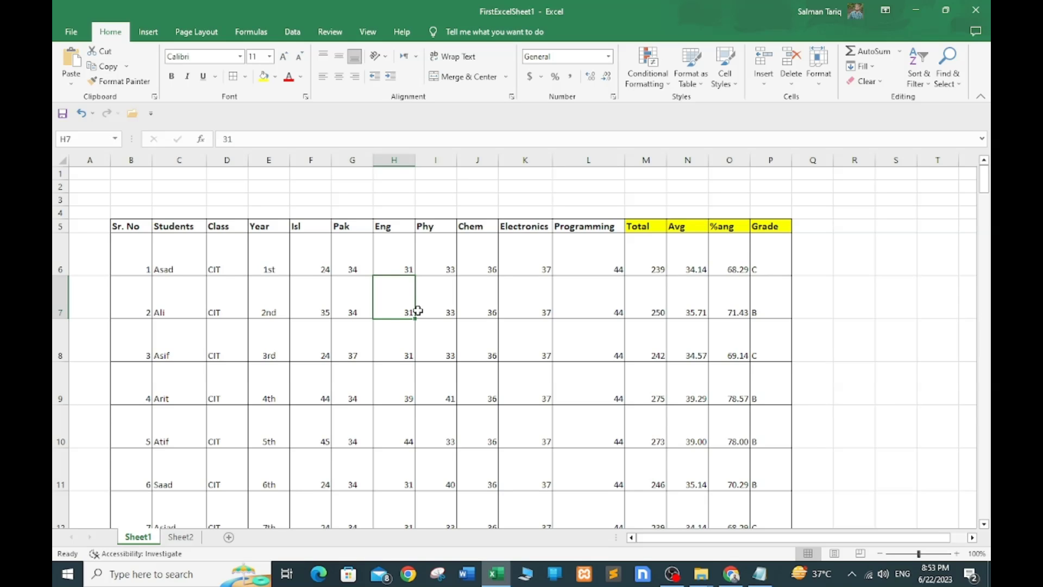
left_click(232, 294)
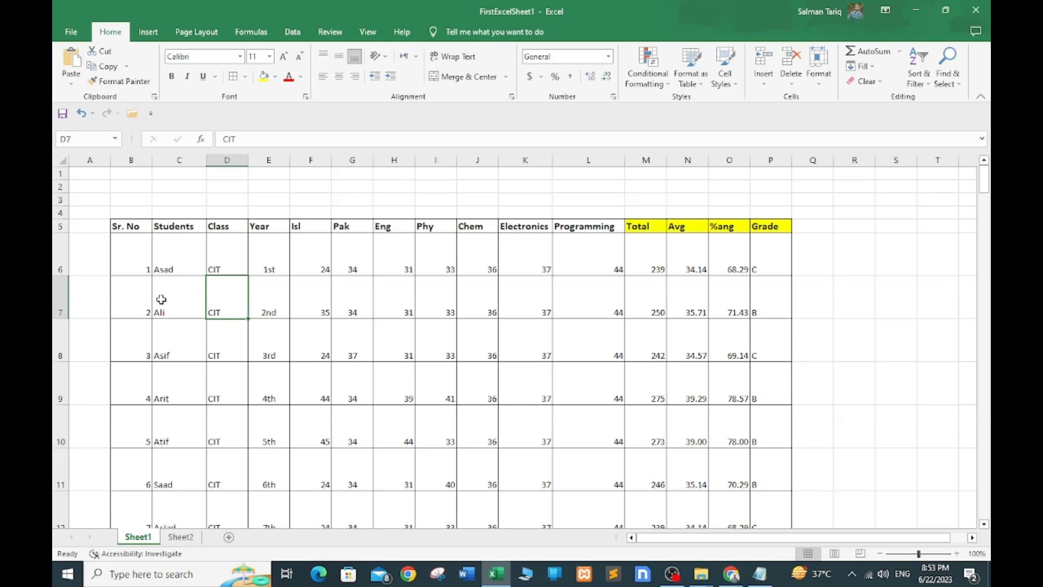
Center the contents of C7:F7 both horizontally and vertically.
left_click_drag(161, 299, 301, 305)
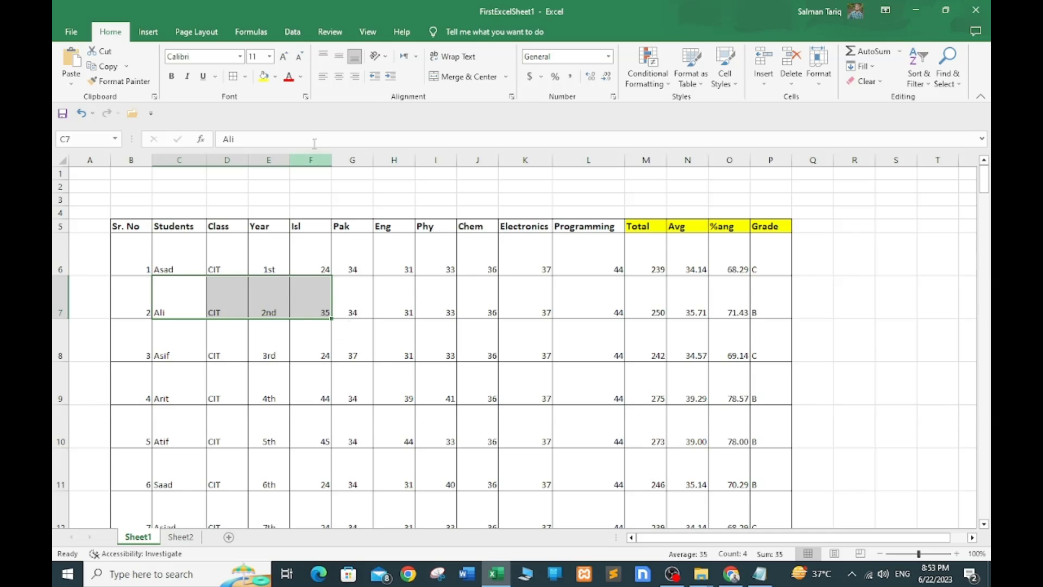
left_click(338, 79)
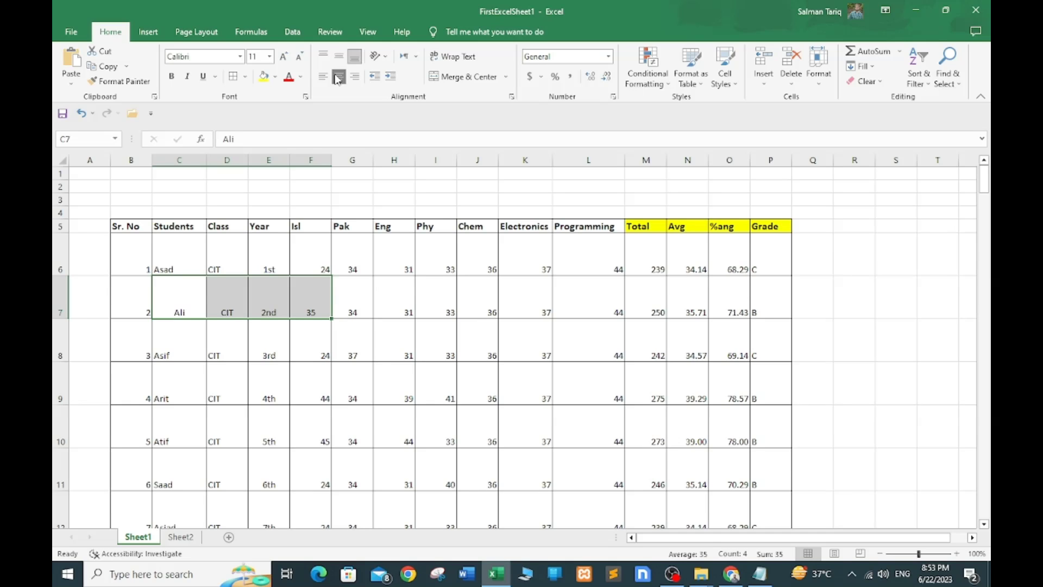
left_click(340, 55)
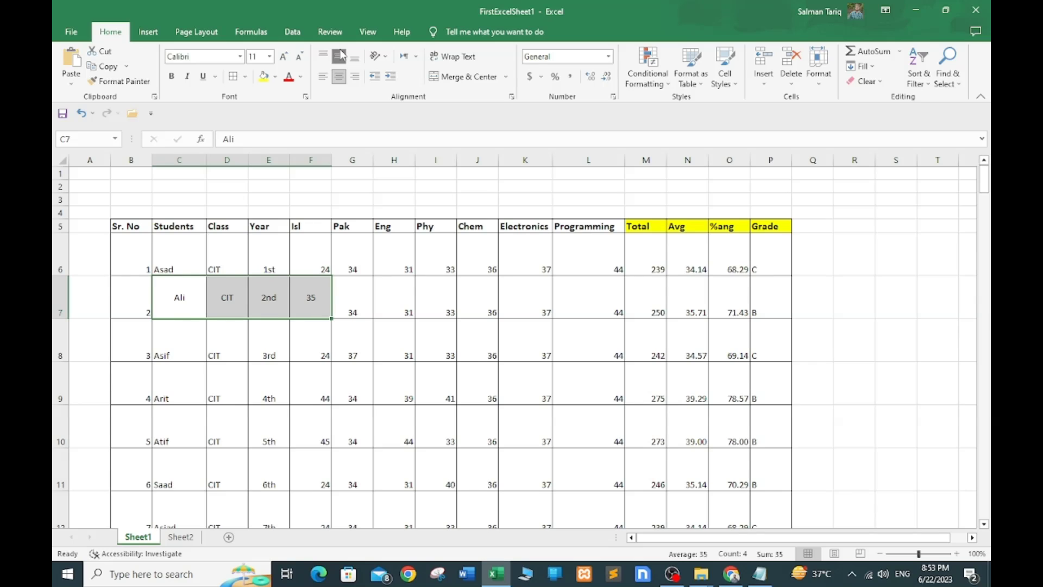
Compare the alignment of C7:F7 with the neighbouring cells in rows 7 and 8 and the Pak and Eng headers.
left_click(347, 289)
left_click(311, 296)
left_click(195, 290)
left_click_drag(195, 291, 315, 294)
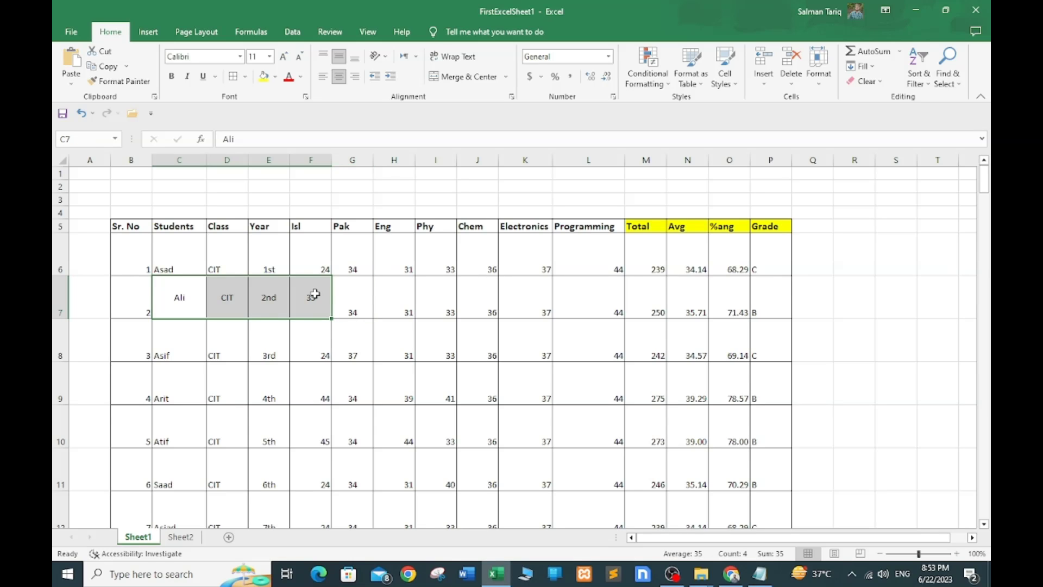
left_click(363, 292)
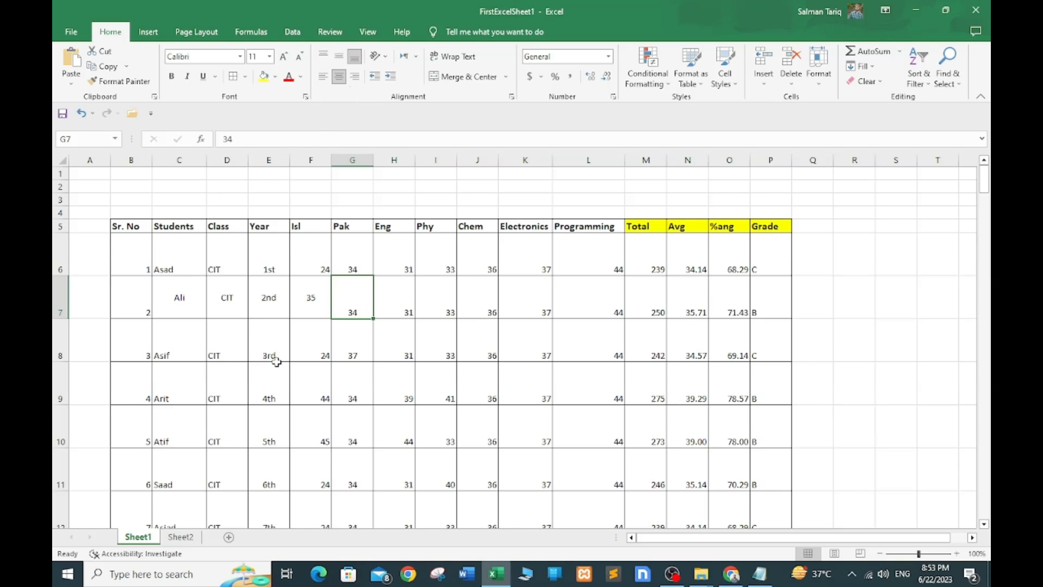
left_click(277, 333)
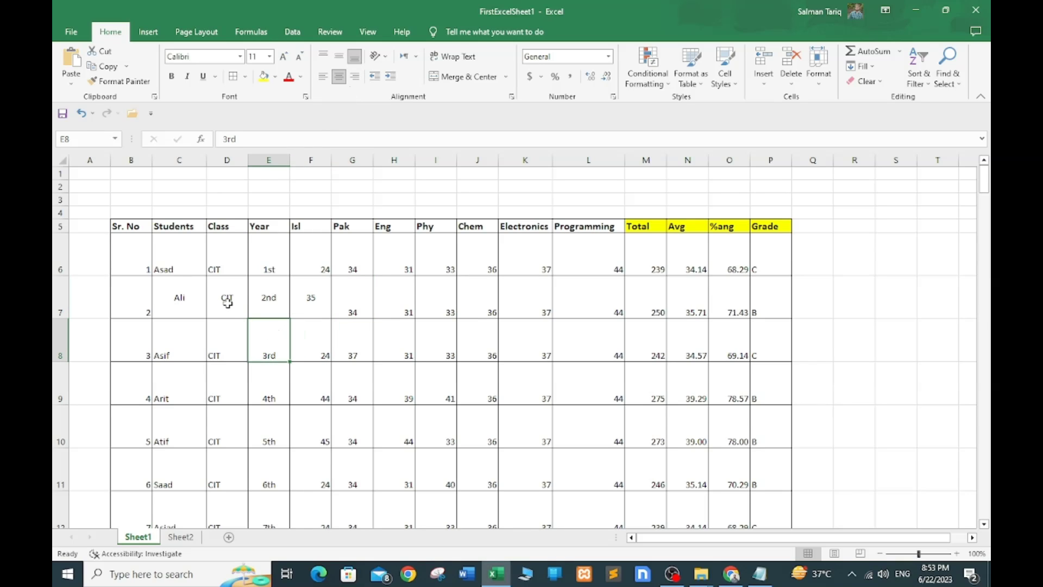
left_click(189, 310)
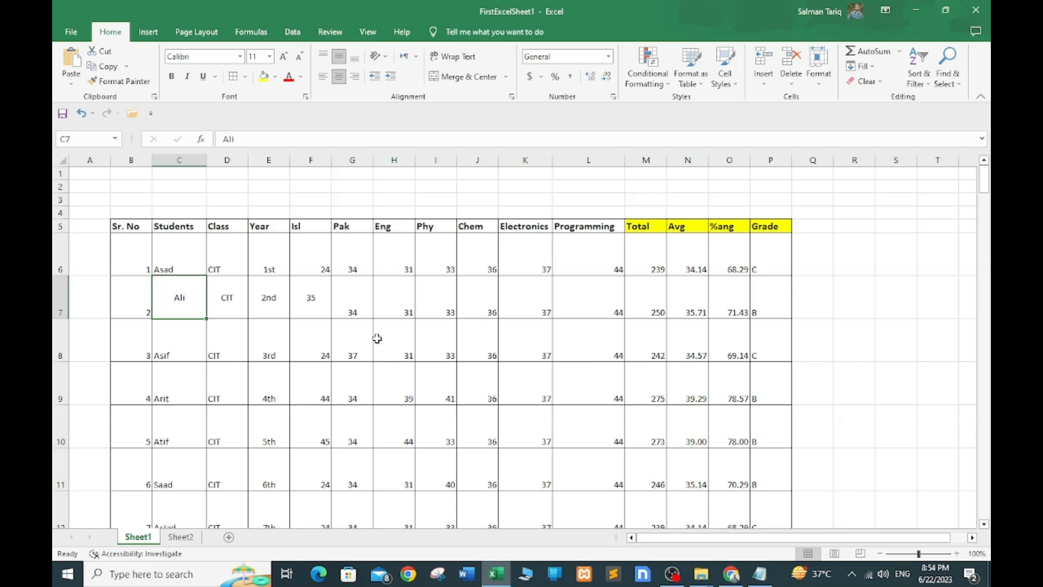
left_click(361, 302)
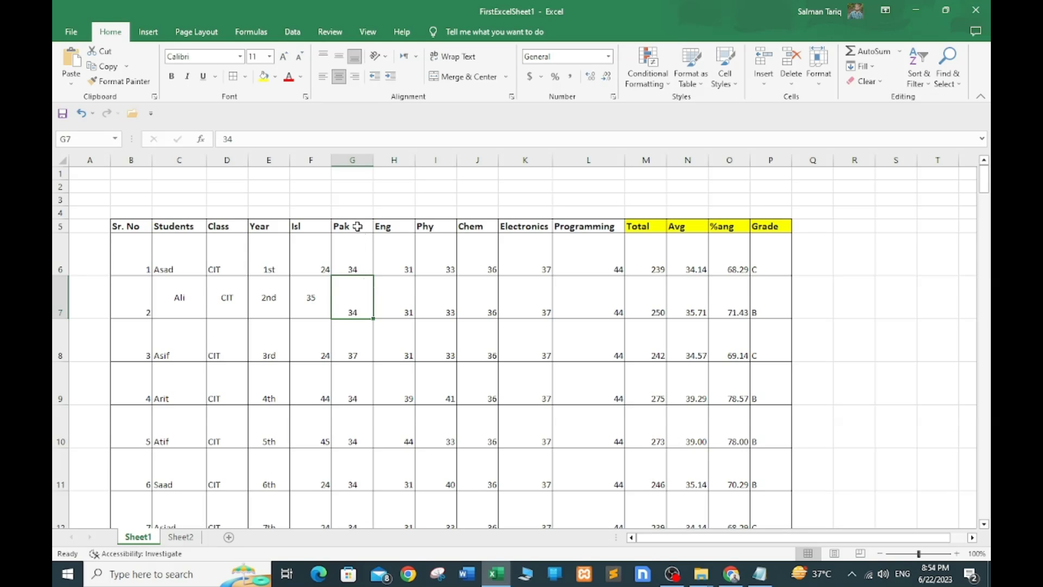
left_click_drag(351, 226, 400, 226)
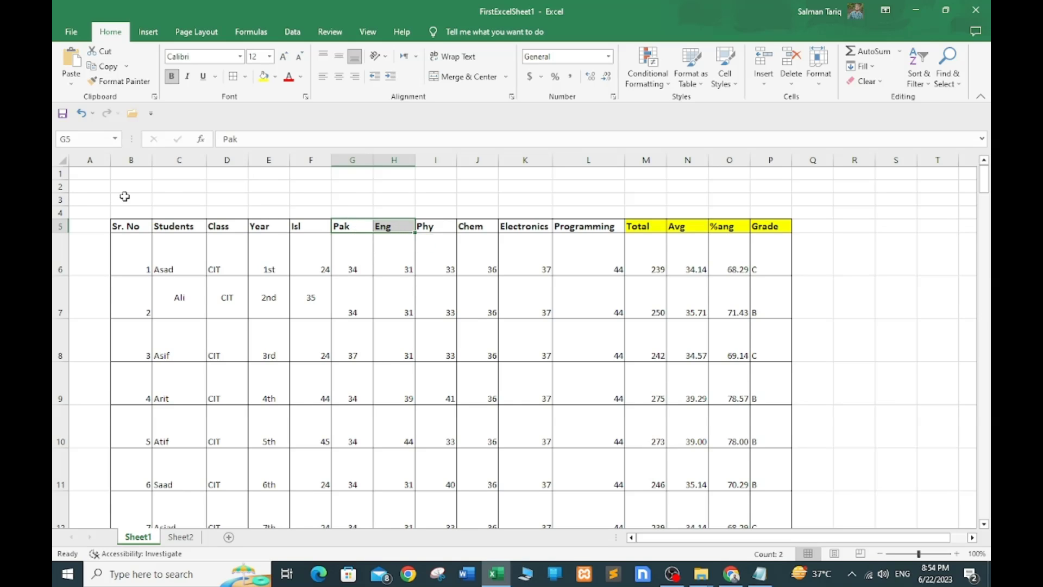
Merge and center B3:P3 above the table and enter the heading "Govt. College of Technology, Lahore" in it.
left_click_drag(119, 196, 782, 198)
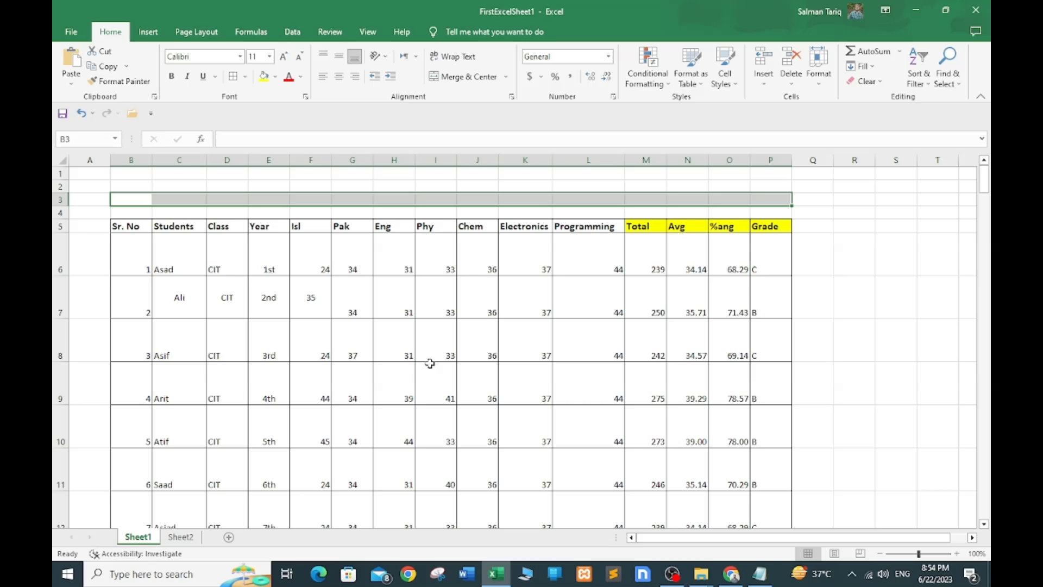
left_click(444, 81)
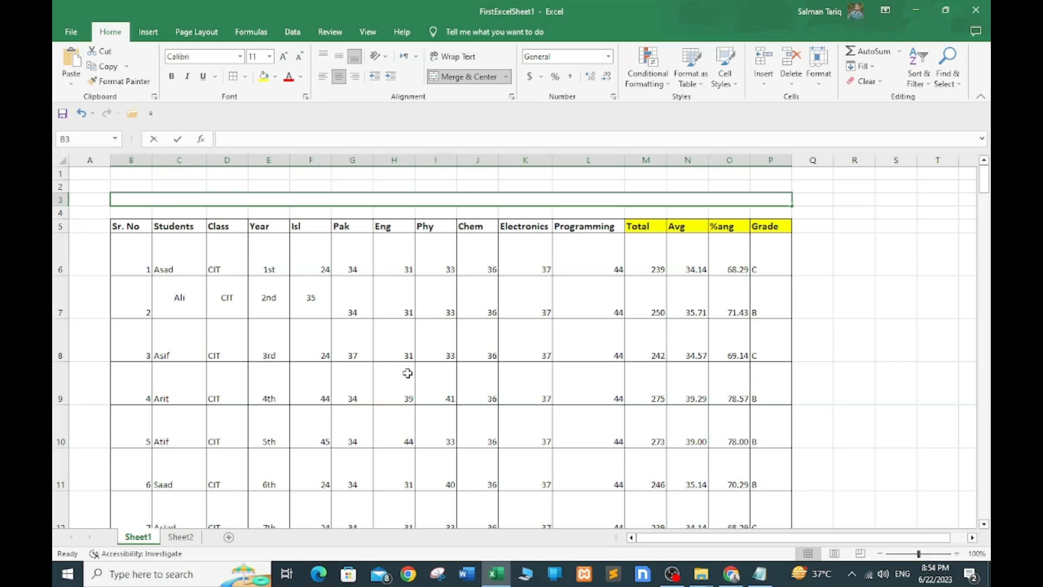
type("Govt.")
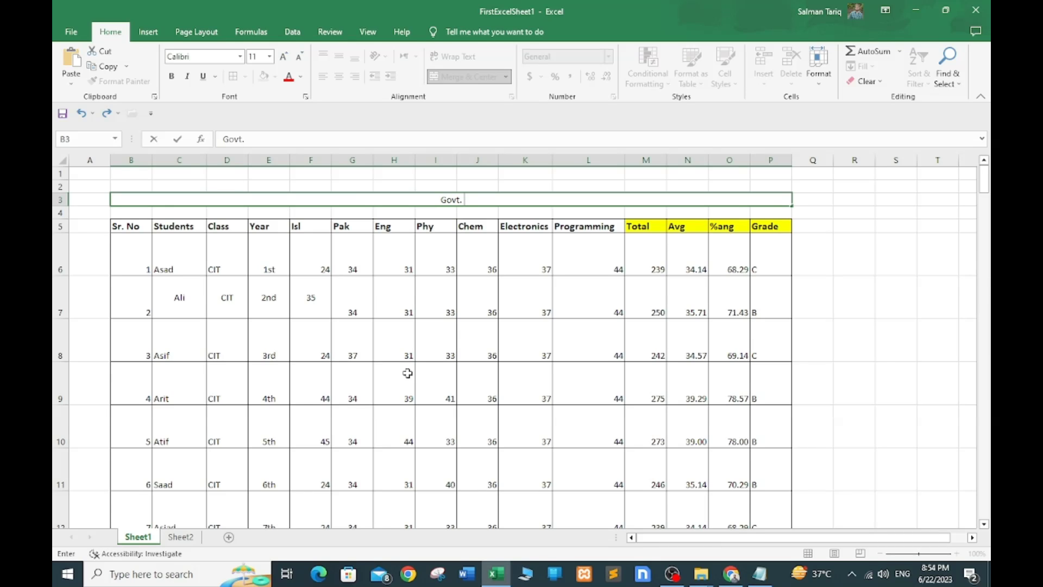
type(" College of Techn")
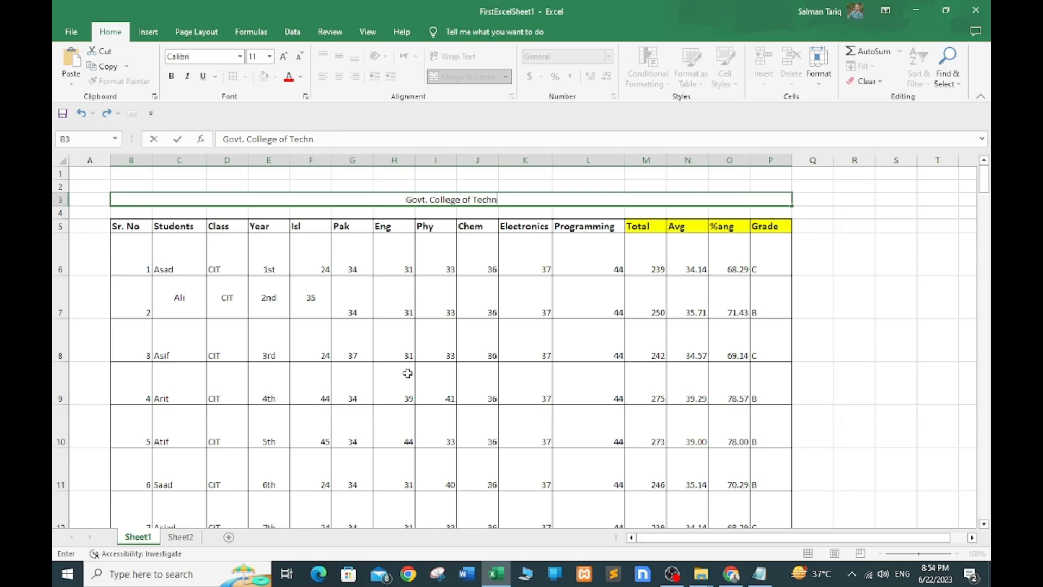
type("ology, Lahore")
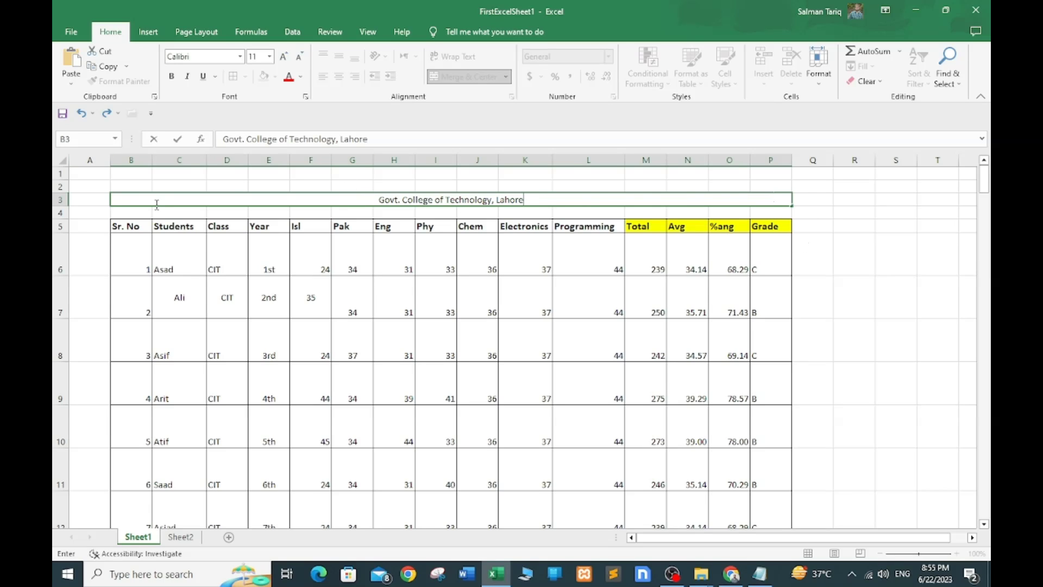
left_click_drag(133, 185, 772, 186)
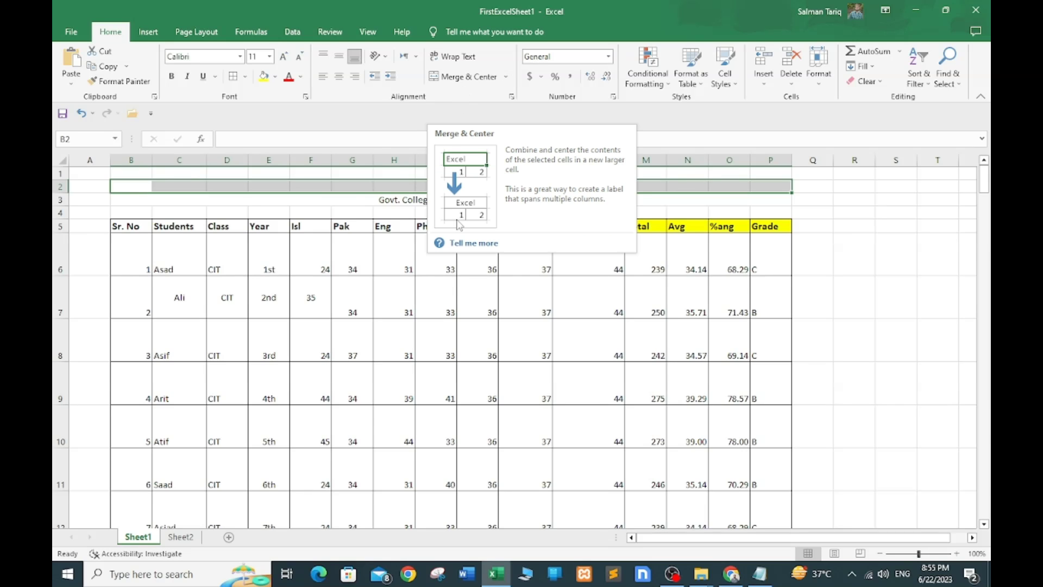
left_click(431, 200)
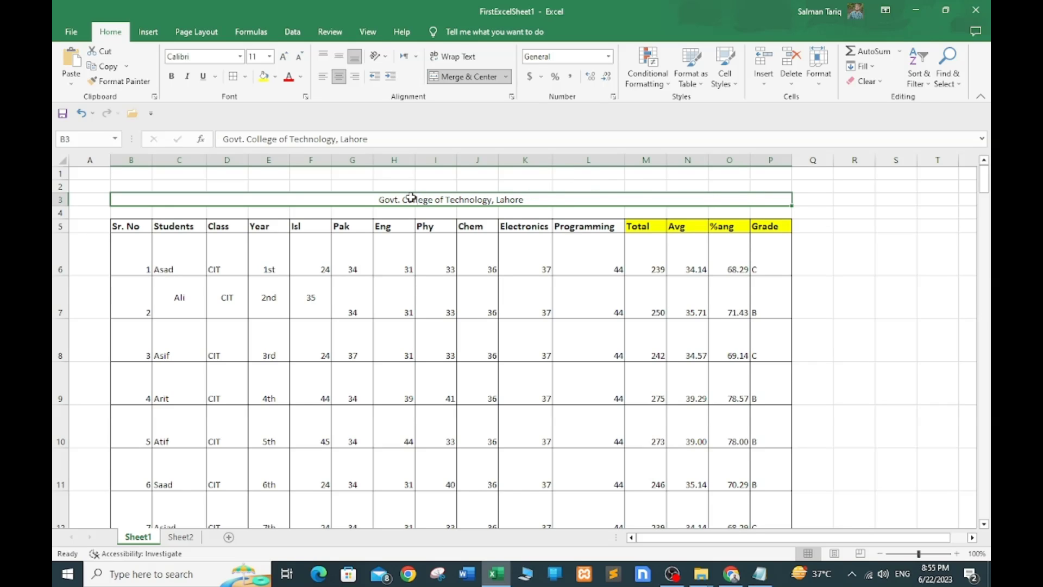
Make the merged college heading in row 3 bold and set its font size to 14.
left_click(172, 76)
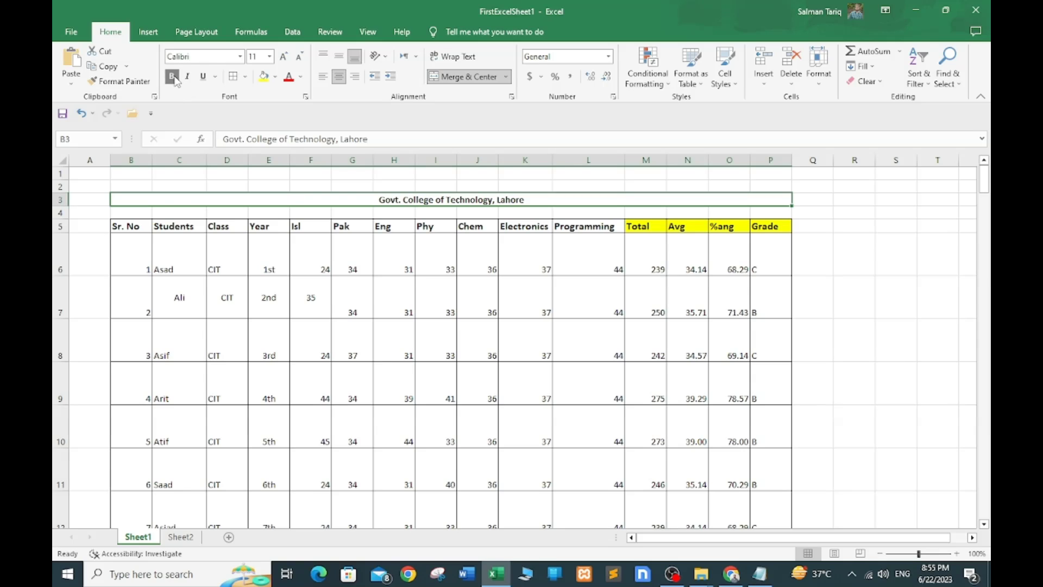
left_click(283, 57)
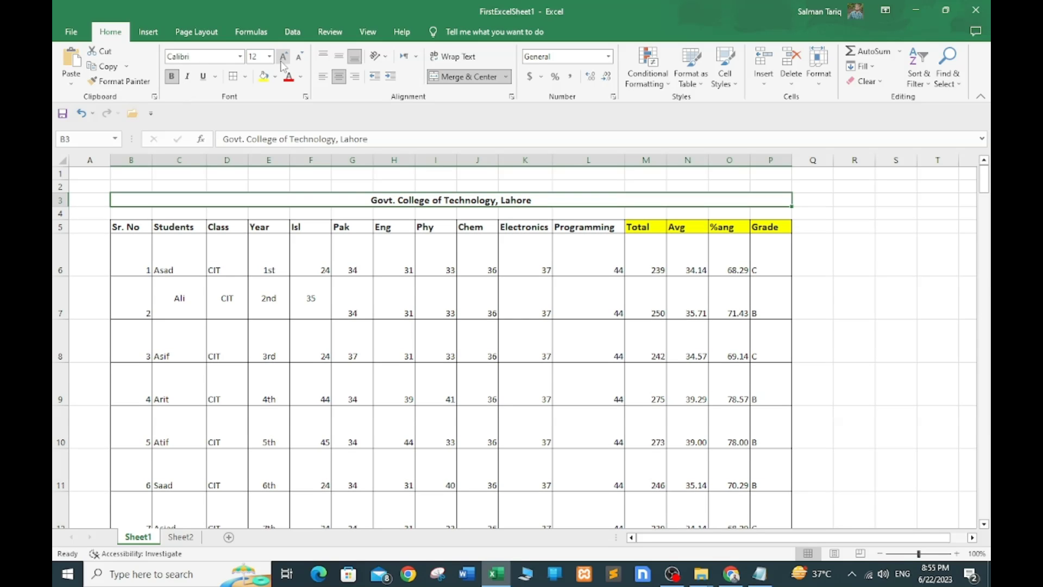
left_click(283, 58)
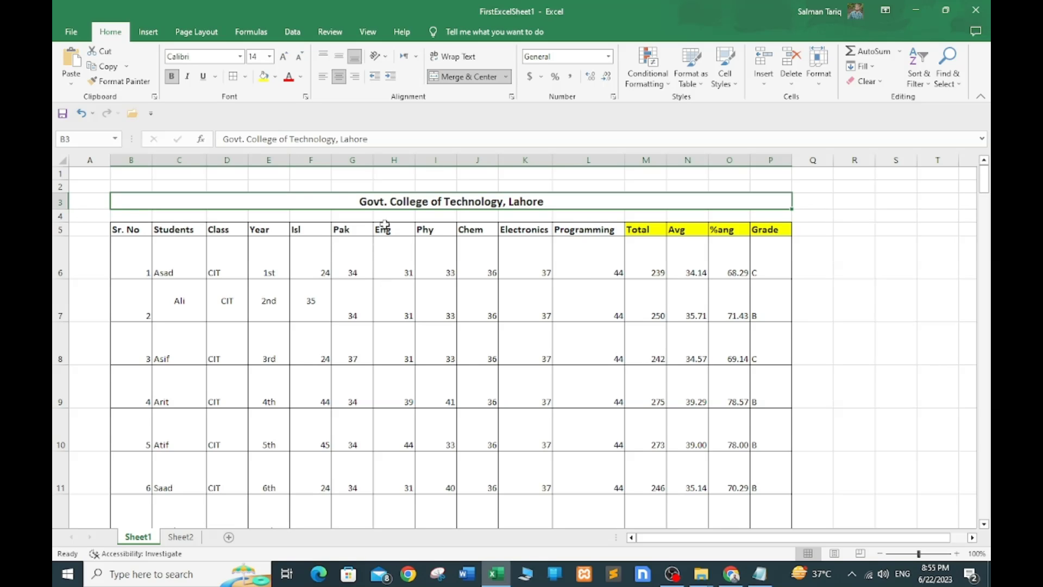
left_click(353, 249)
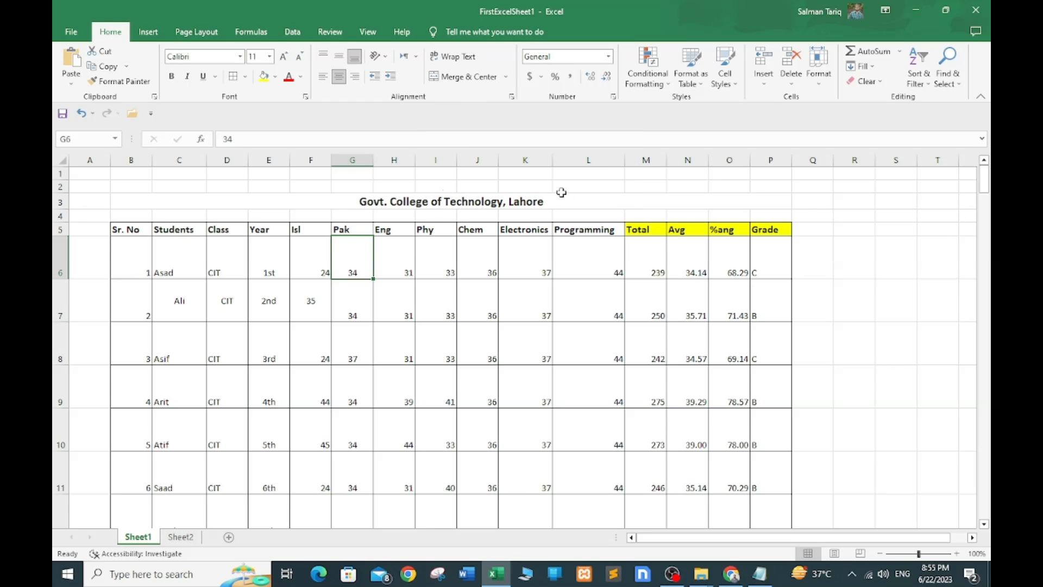
Enter the sample text "This is a perfect word" in cell Q6, beside the Grade column.
left_click(815, 257)
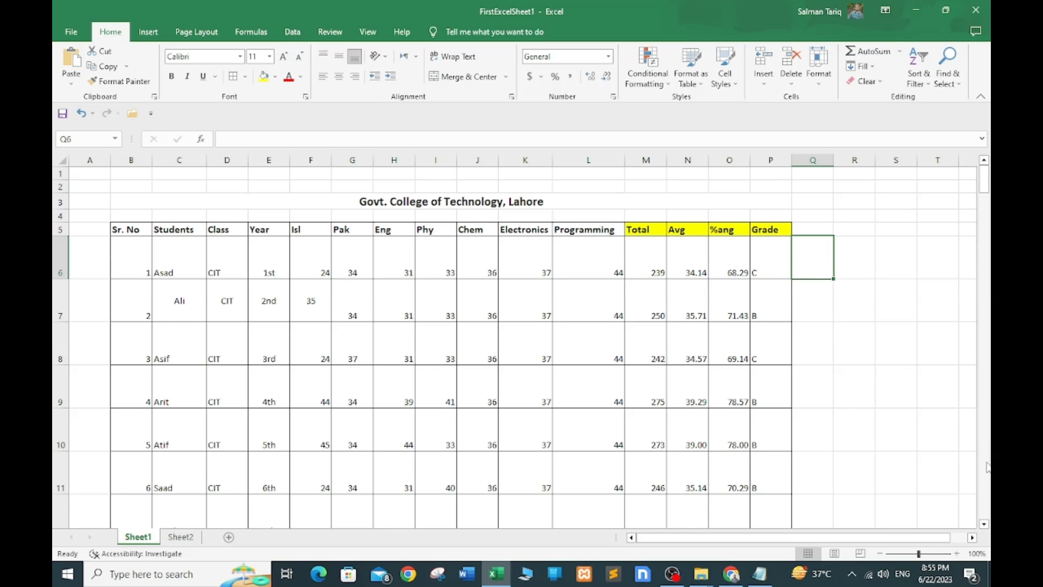
type("T")
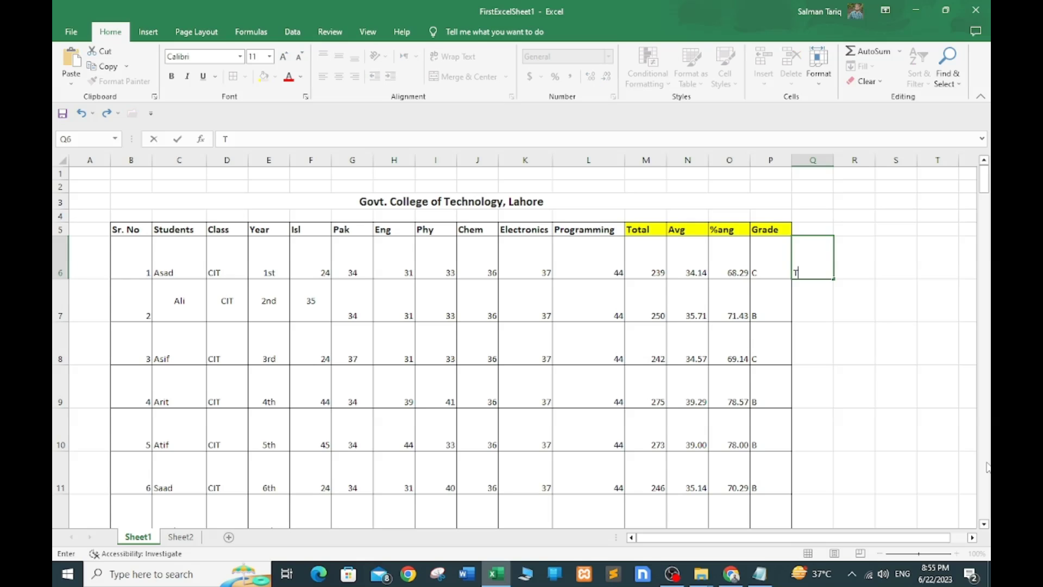
type("his is a perfect wor")
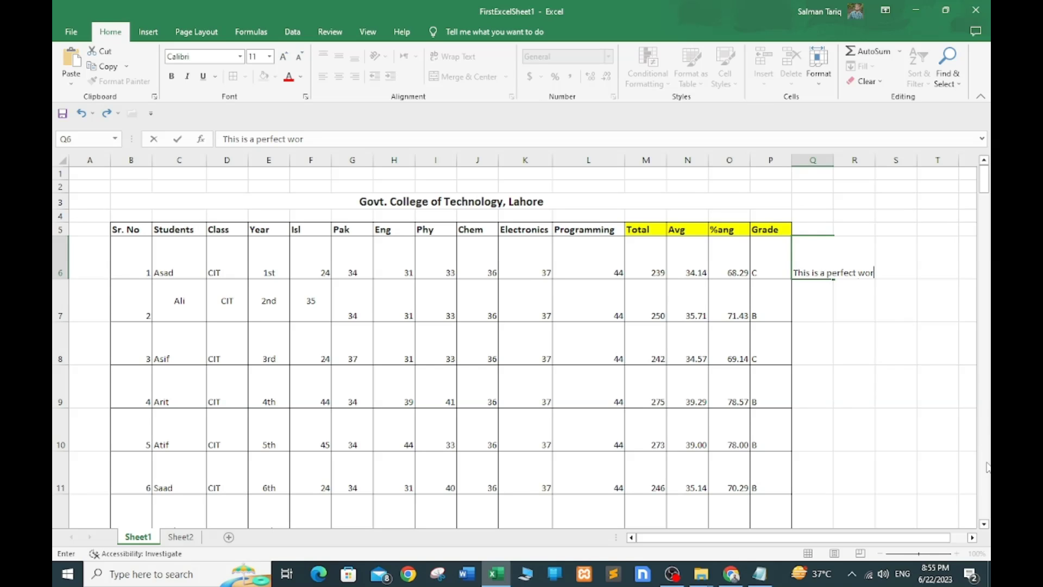
type("d")
key("ctrl+Return")
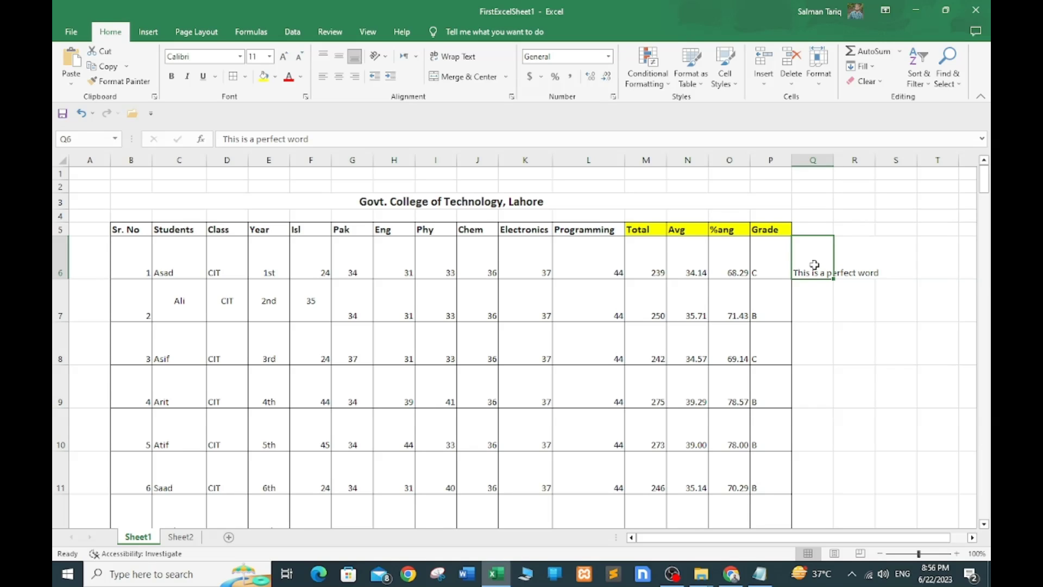
Enter "None" in cell R6, next to the long sample text.
left_click(857, 265)
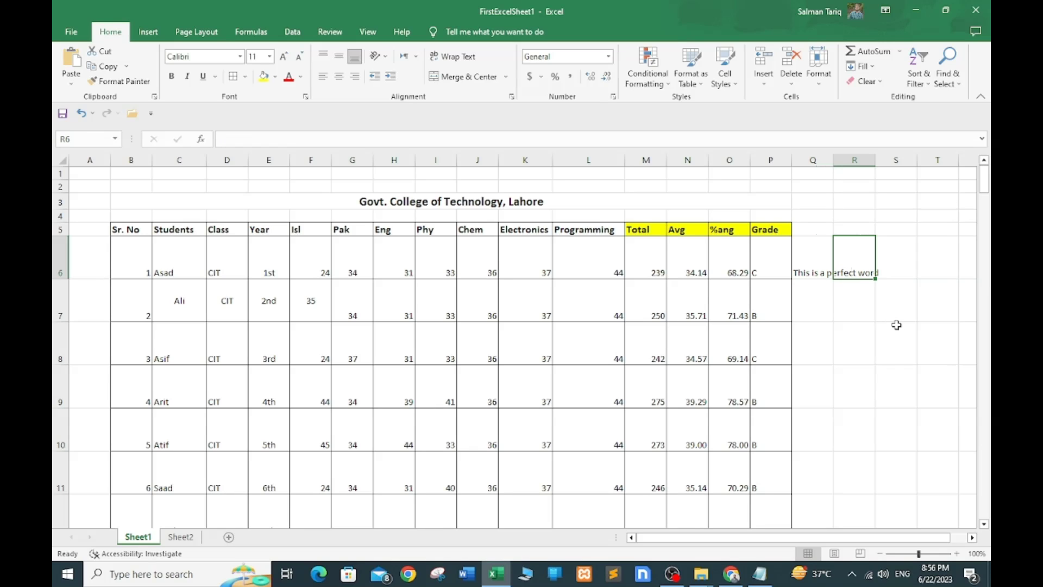
type("None")
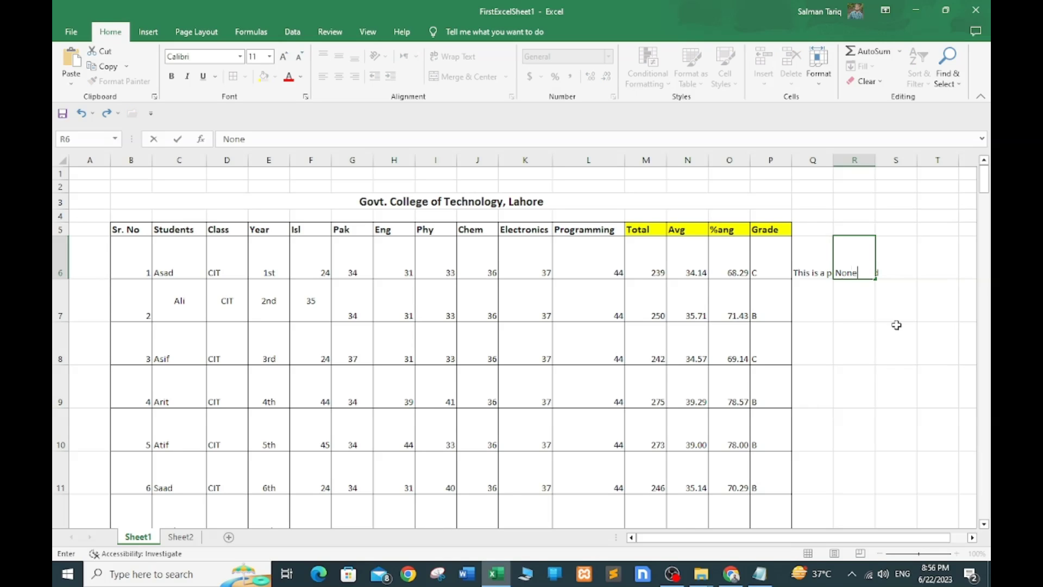
key("Up")
key("Down")
Wrap the long sample text inside cell Q6.
key("Left")
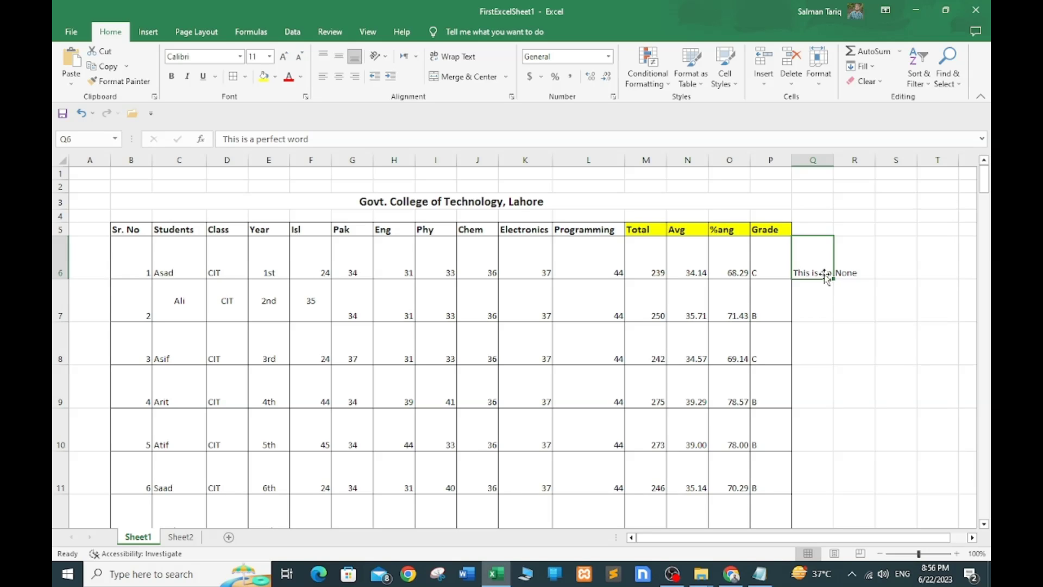
left_click(459, 58)
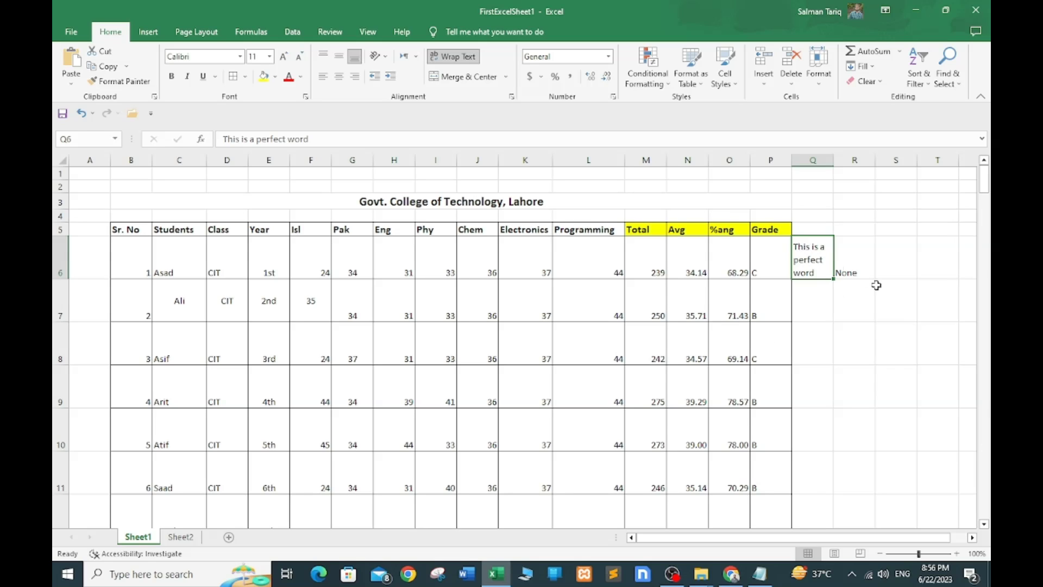
left_click(821, 305)
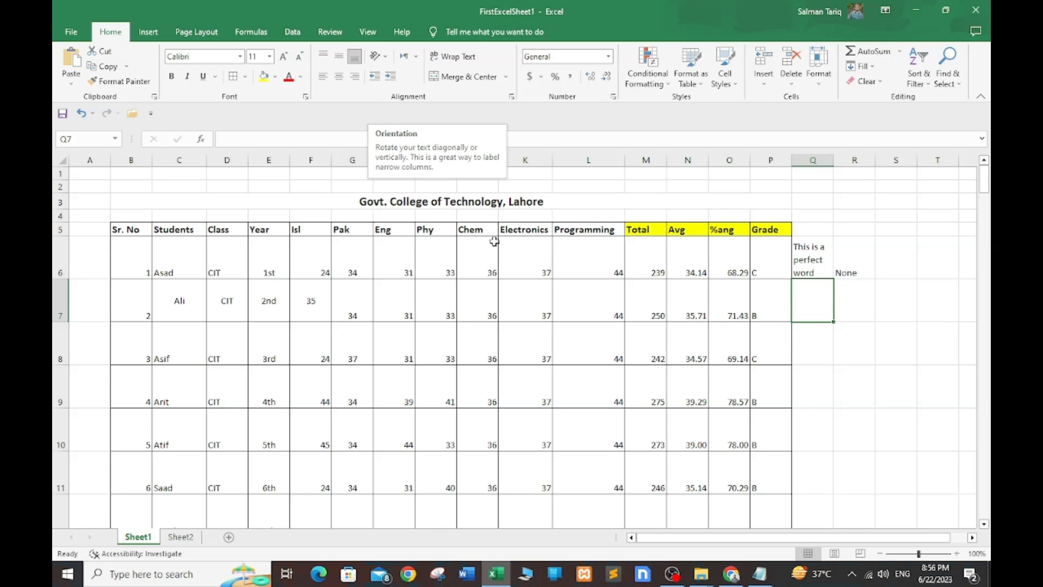
Angle the Chem header text in J5 counterclockwise.
left_click(478, 229)
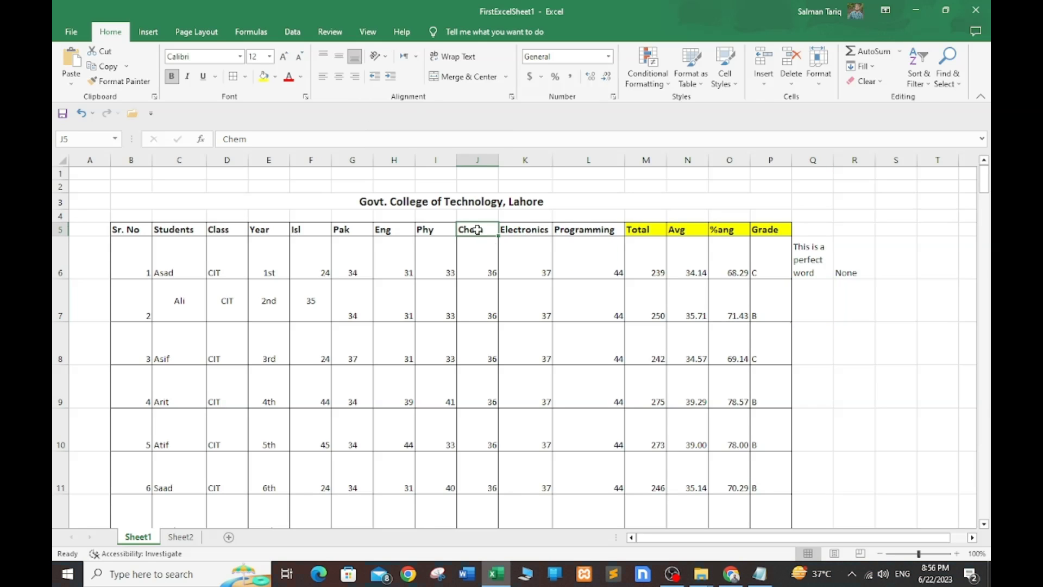
left_click(374, 57)
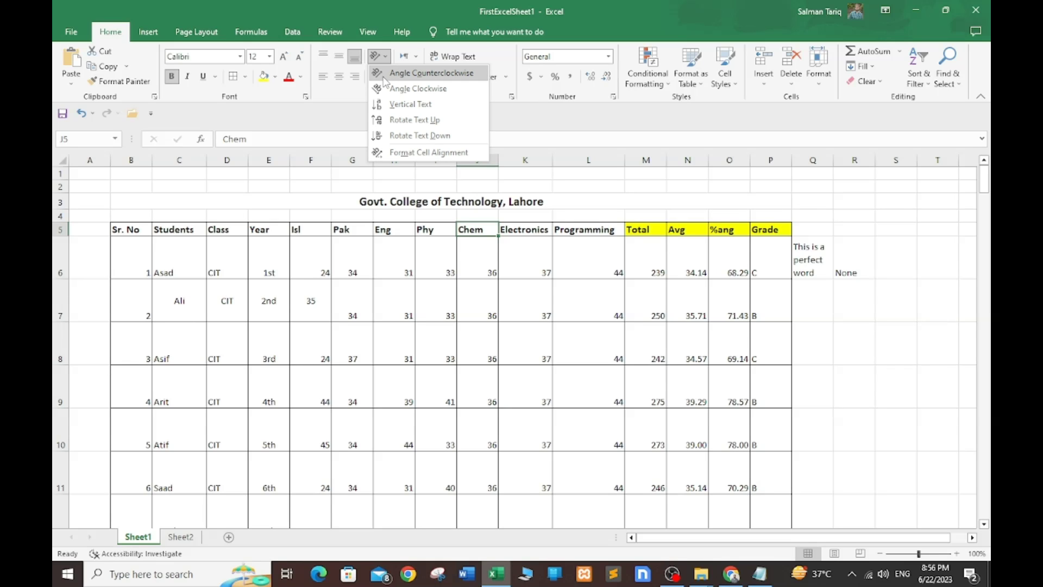
left_click(383, 79)
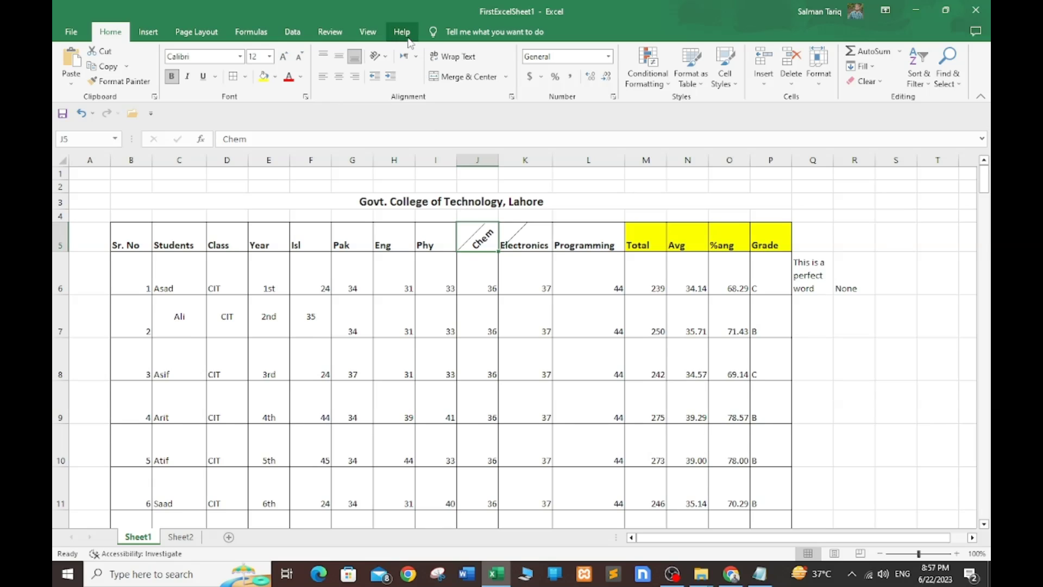
Set the Eng header in H5 to vertical text orientation.
left_click(387, 235)
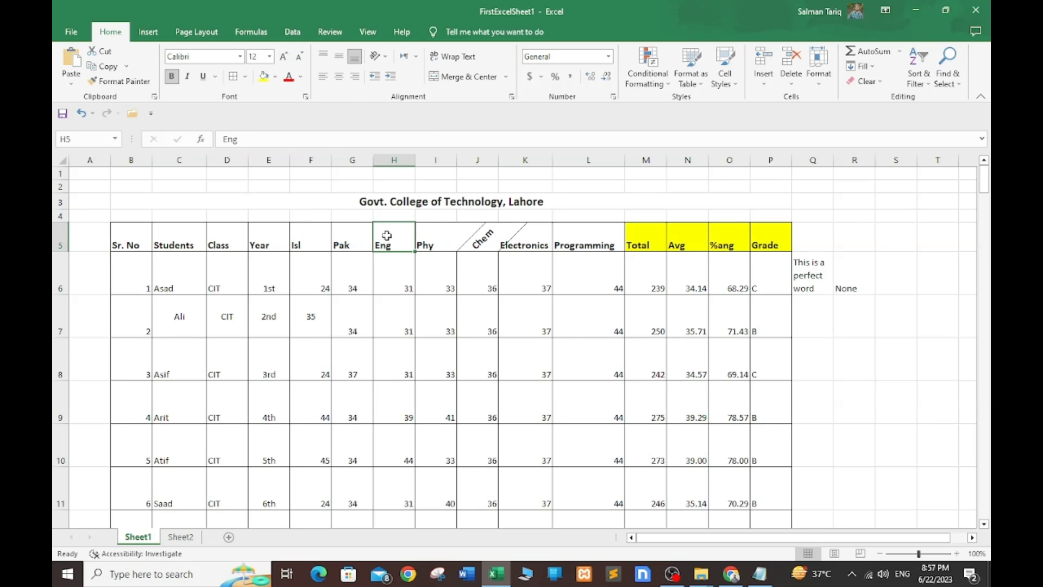
left_click(387, 57)
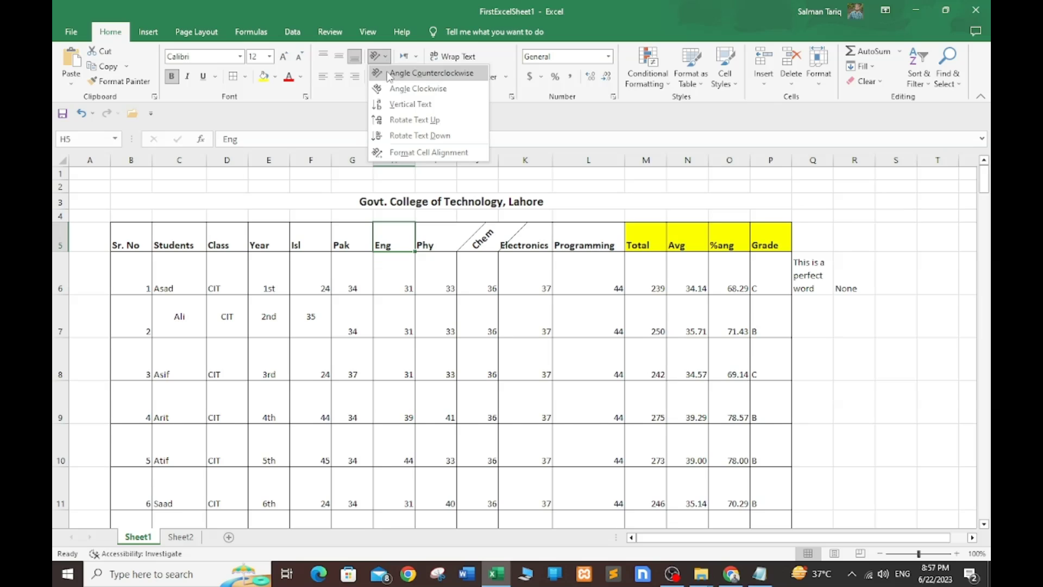
left_click(407, 104)
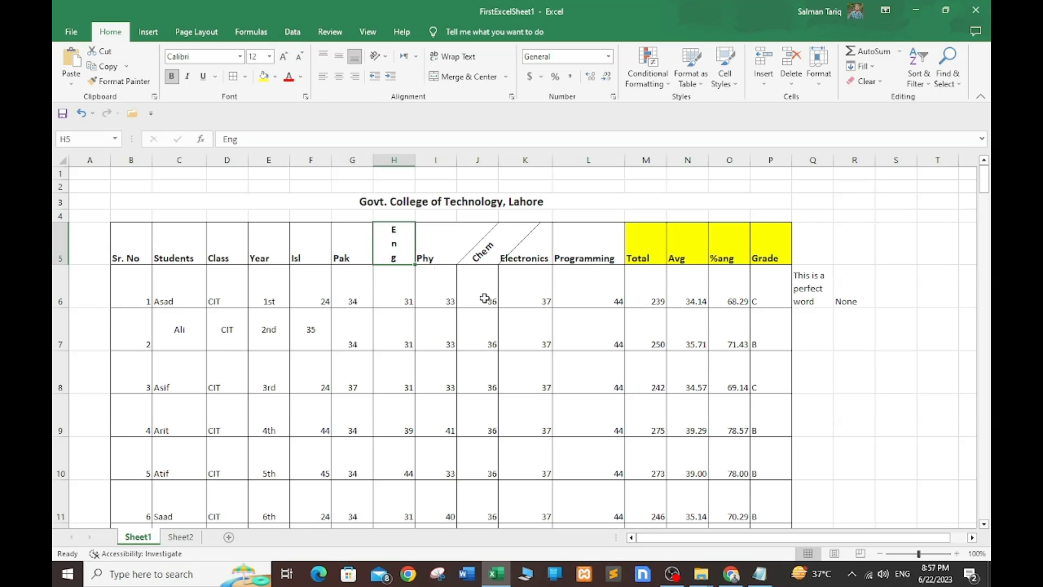
scroll(484, 298, "down", 3)
scroll(478, 298, "up", 2)
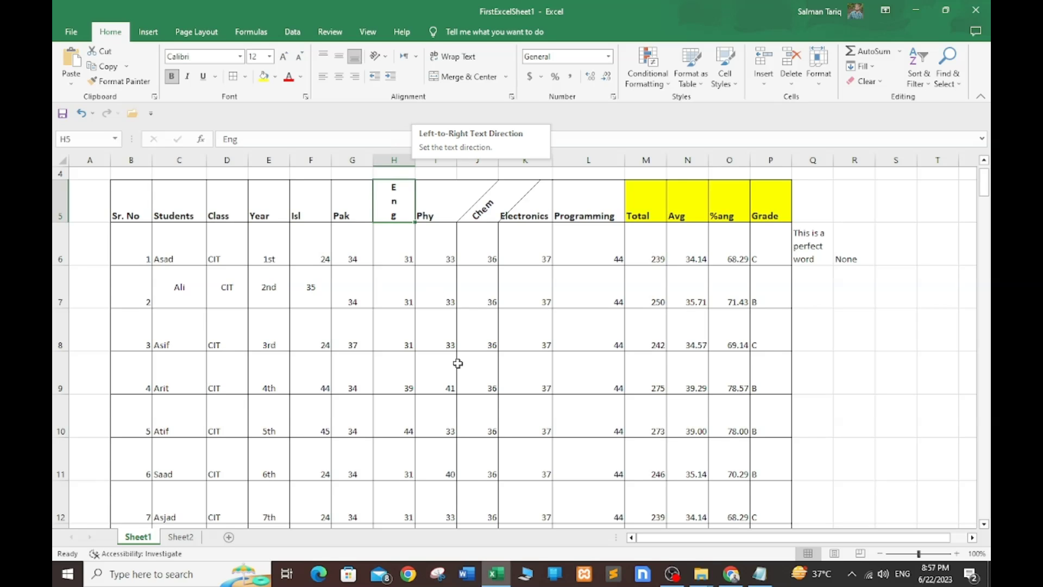
left_click(509, 259)
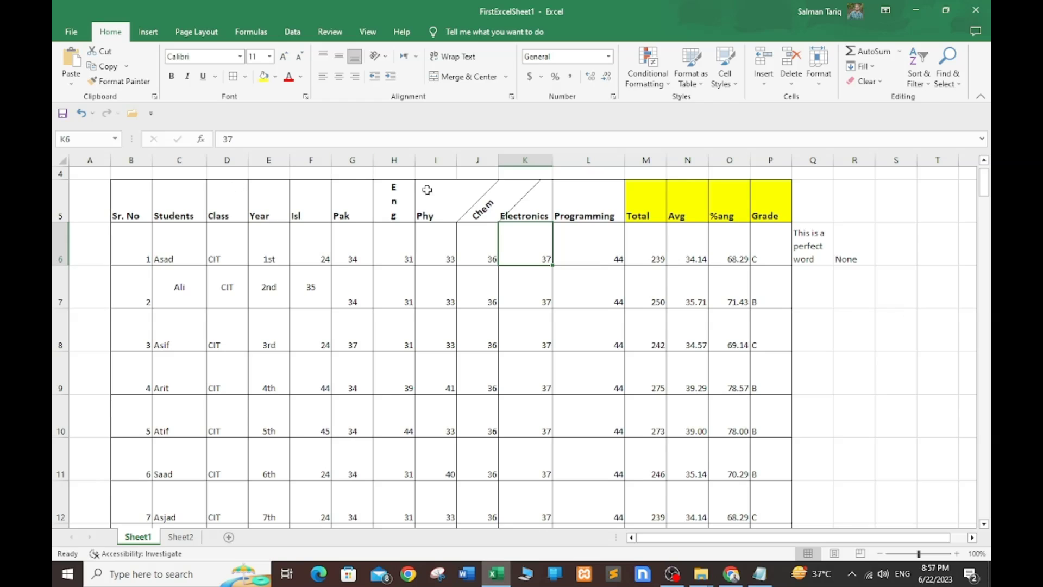
Increase the indent of the wrapped text in Q6 by one level and remove it again.
left_click(824, 250)
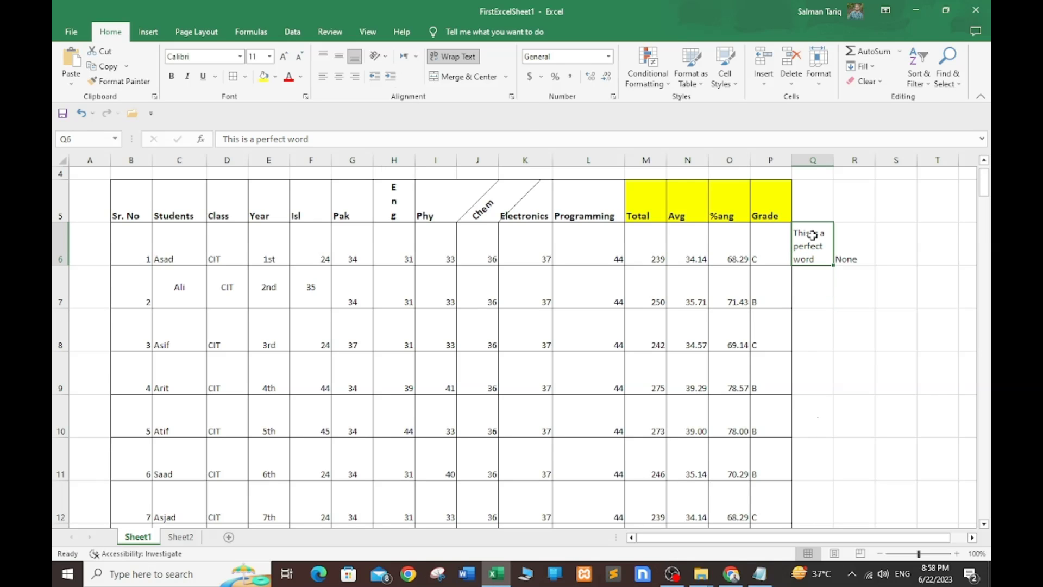
left_click(390, 78)
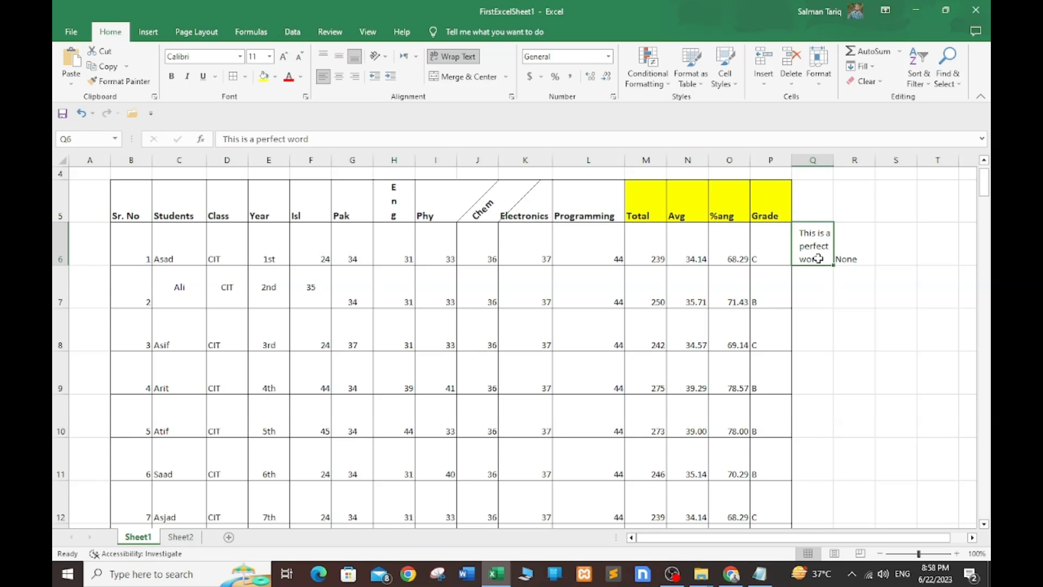
left_click(375, 77)
Examine the Number and Alignment formatting options for the average in N6.
left_click(306, 97)
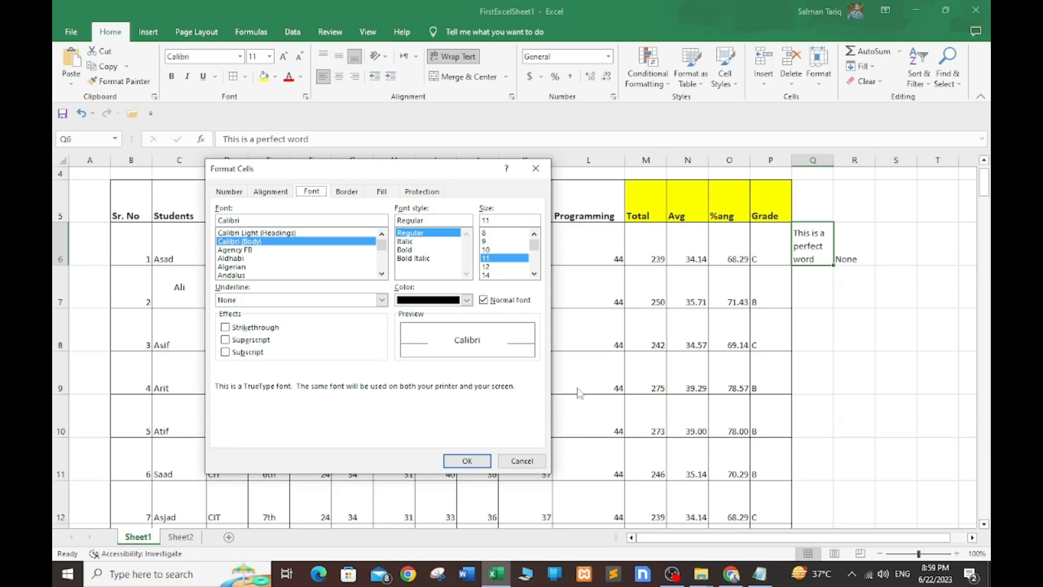
left_click(522, 462)
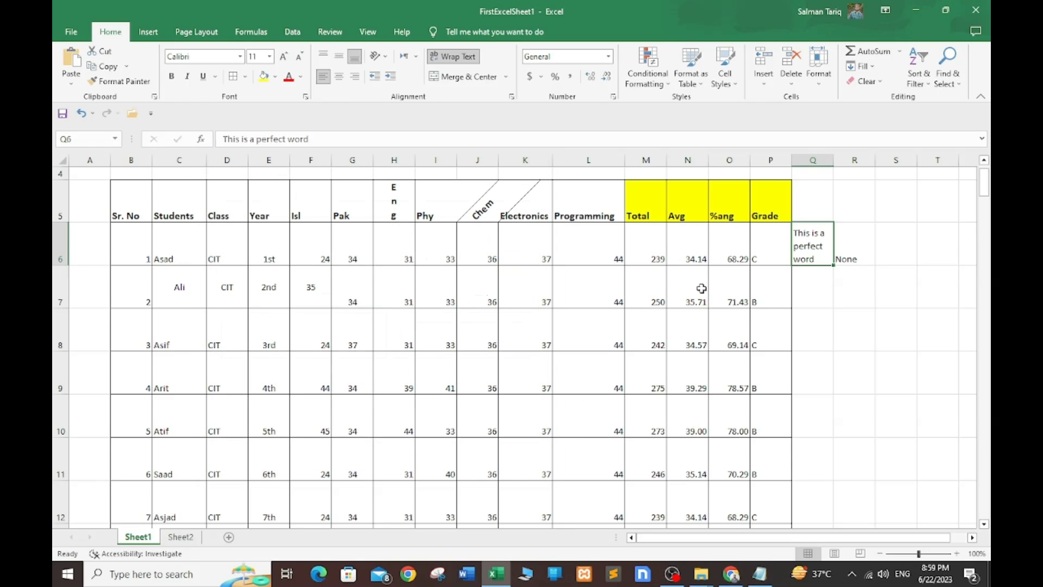
right_click(685, 241)
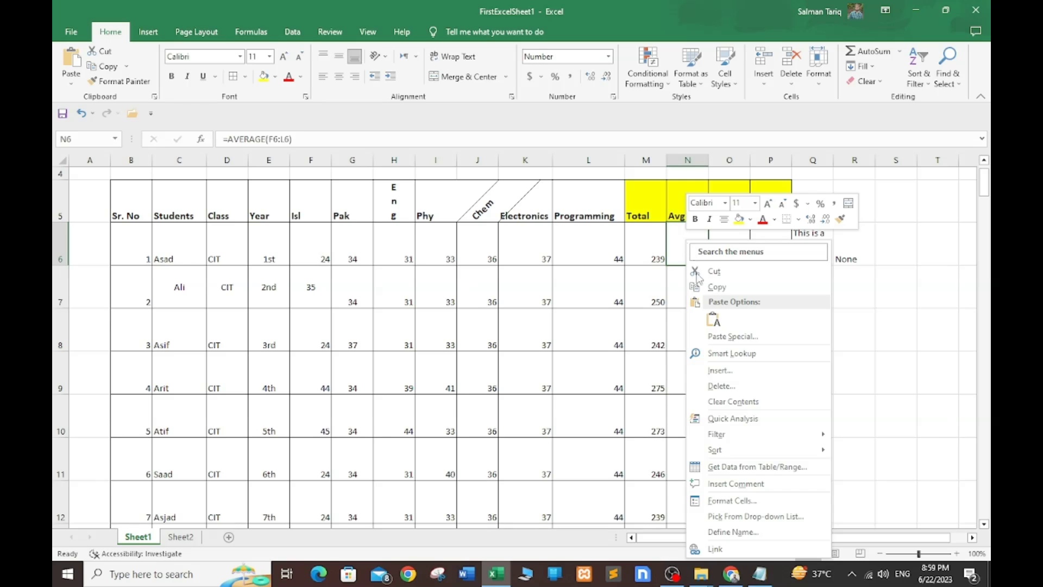
left_click(716, 507)
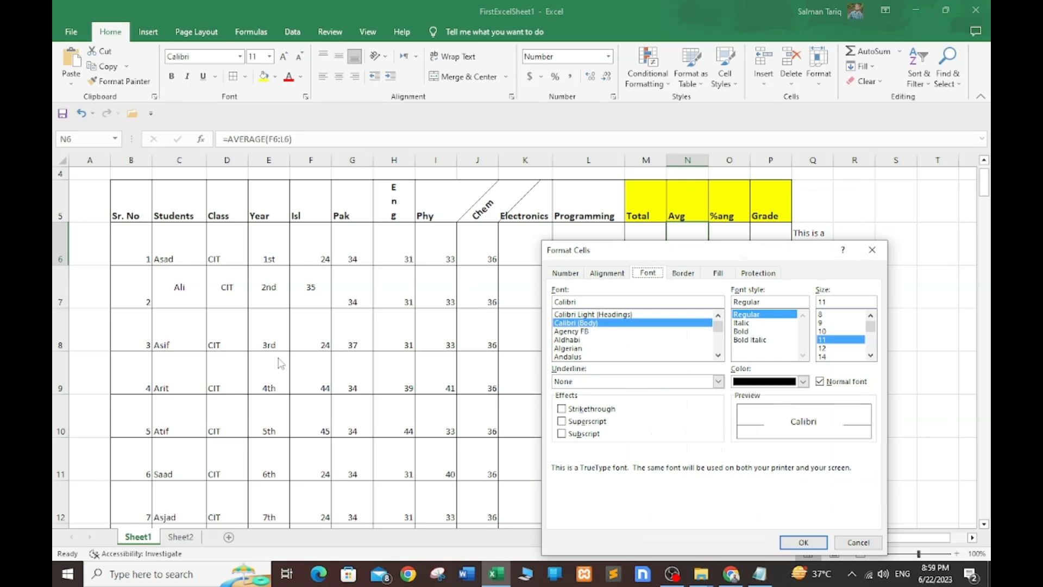
left_click_drag(653, 254, 296, 129)
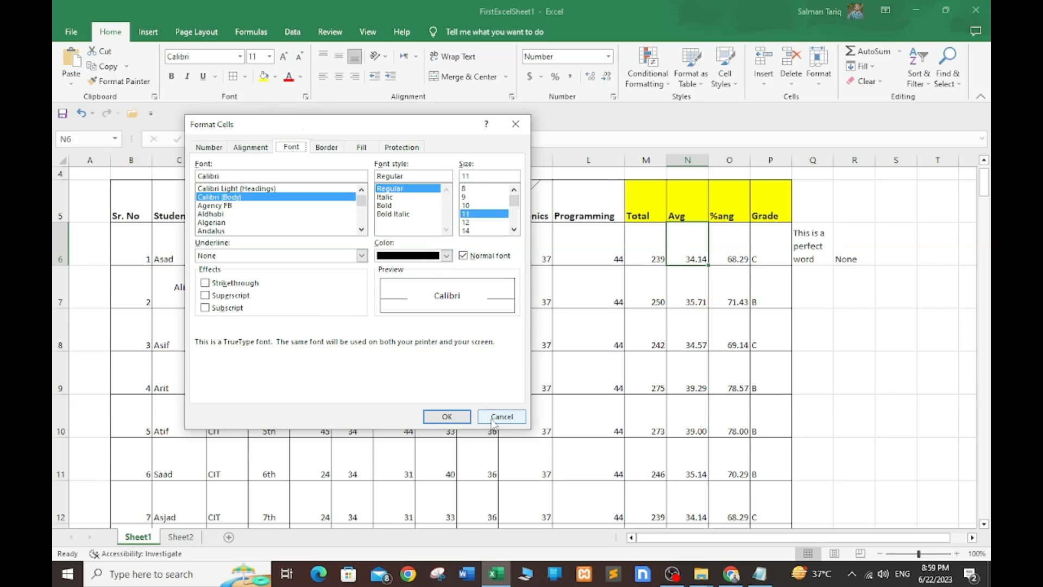
left_click(208, 148)
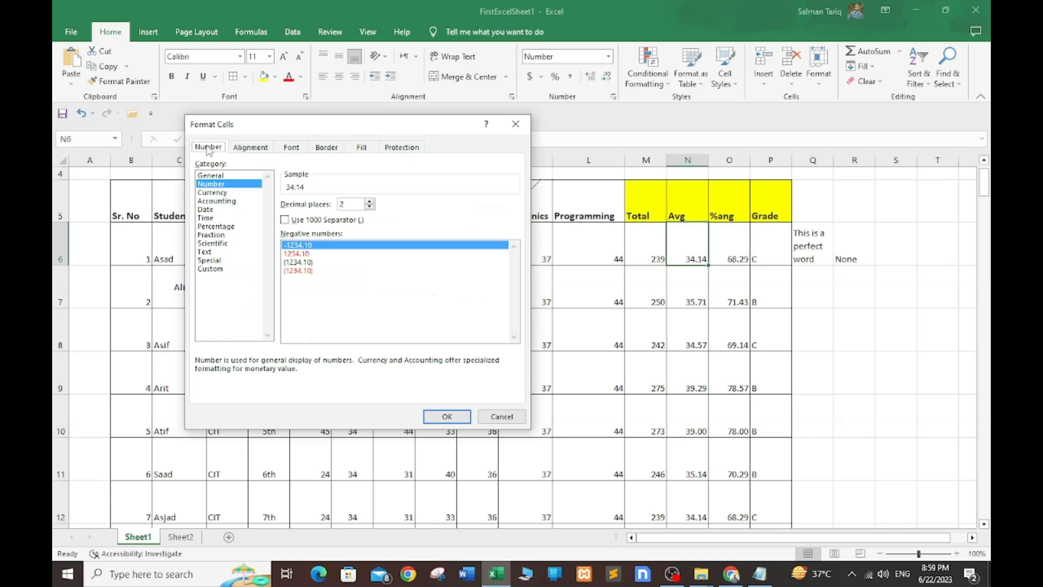
left_click(246, 147)
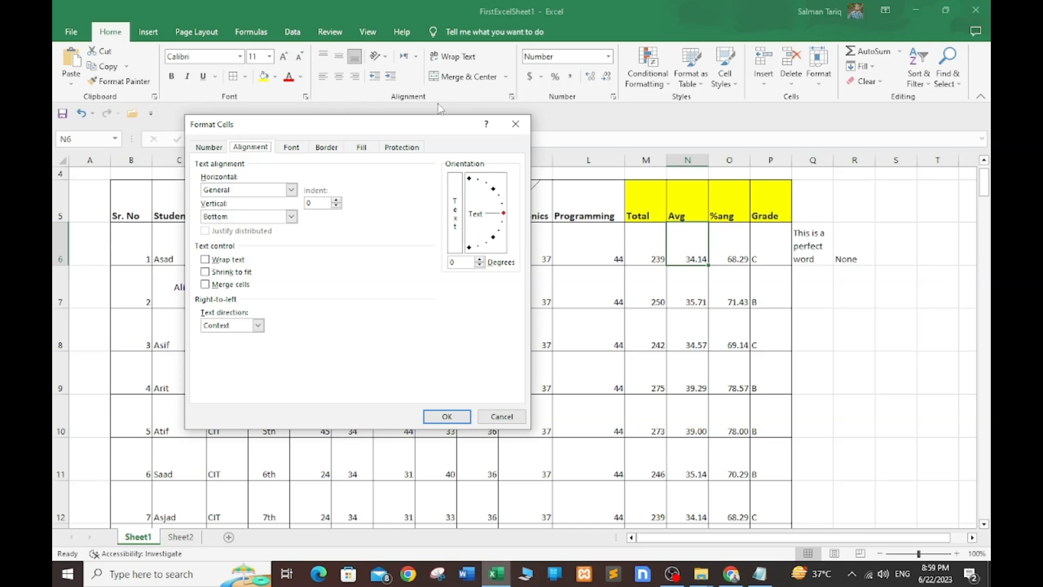
Review the font, underline and border formatting choices for N6, leaving the cell format as it is.
left_click(292, 147)
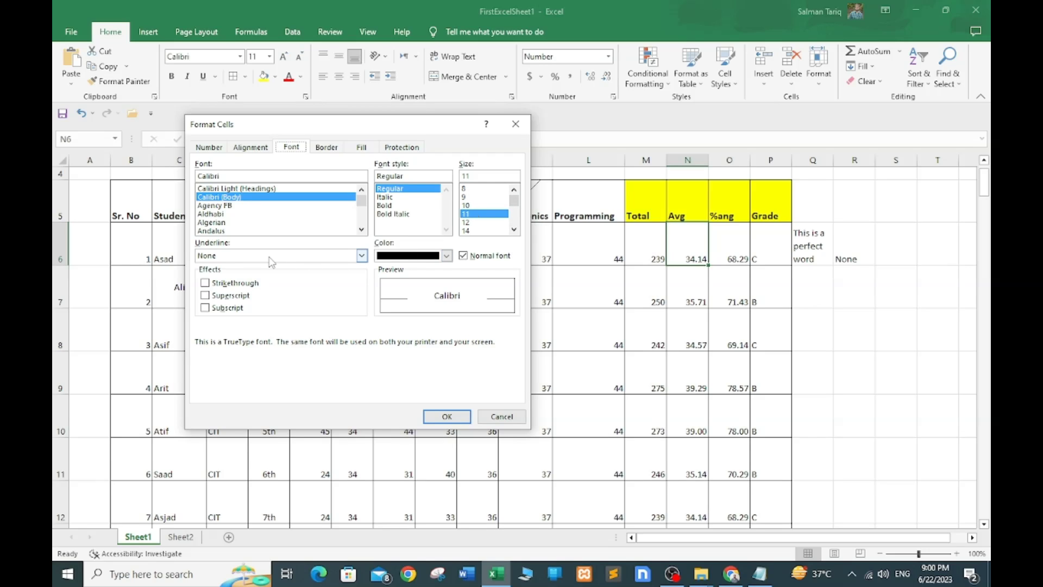
left_click(361, 256)
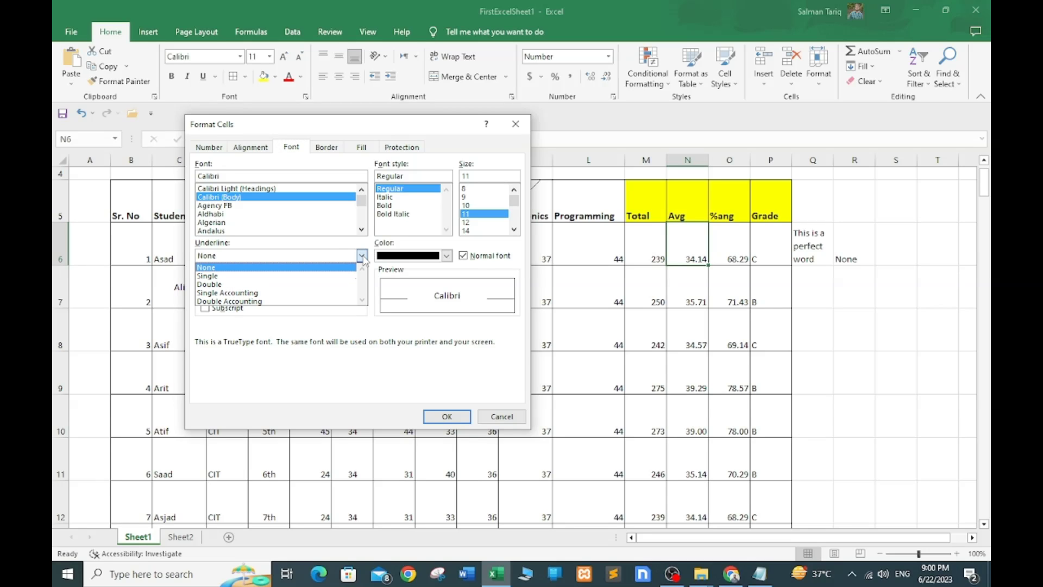
left_click(362, 256)
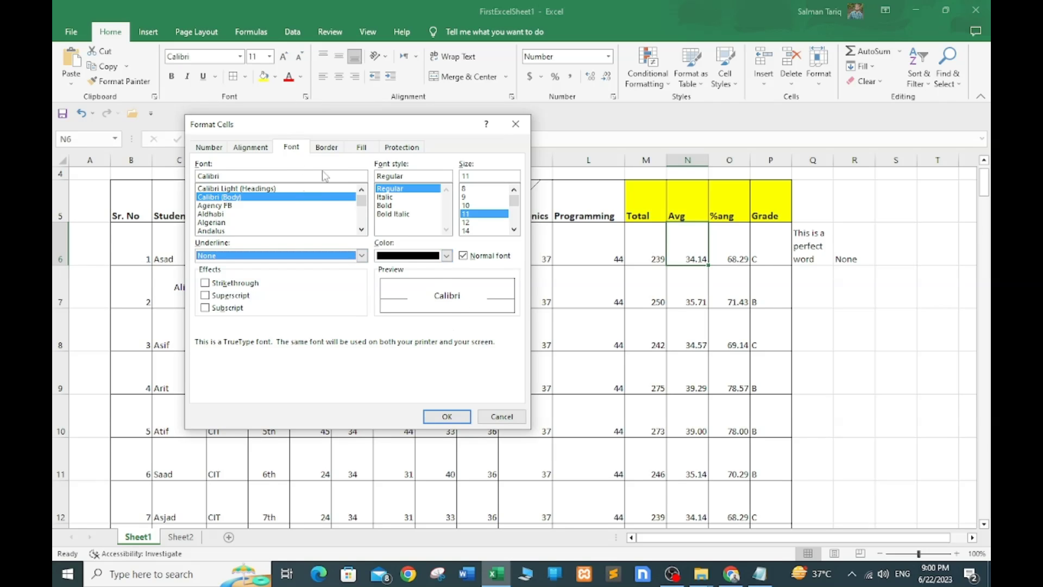
left_click(328, 148)
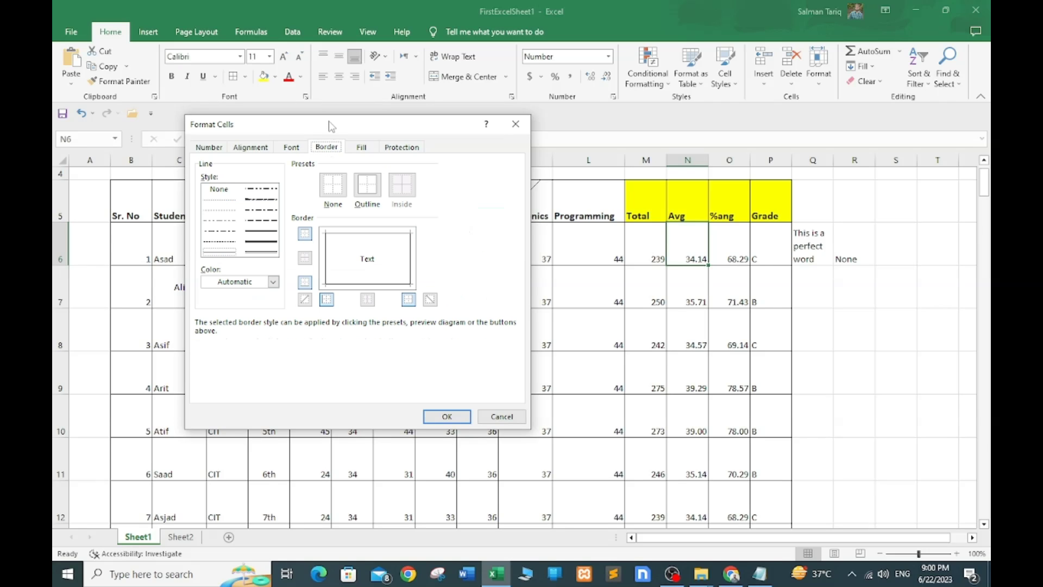
left_click_drag(333, 125, 336, 212)
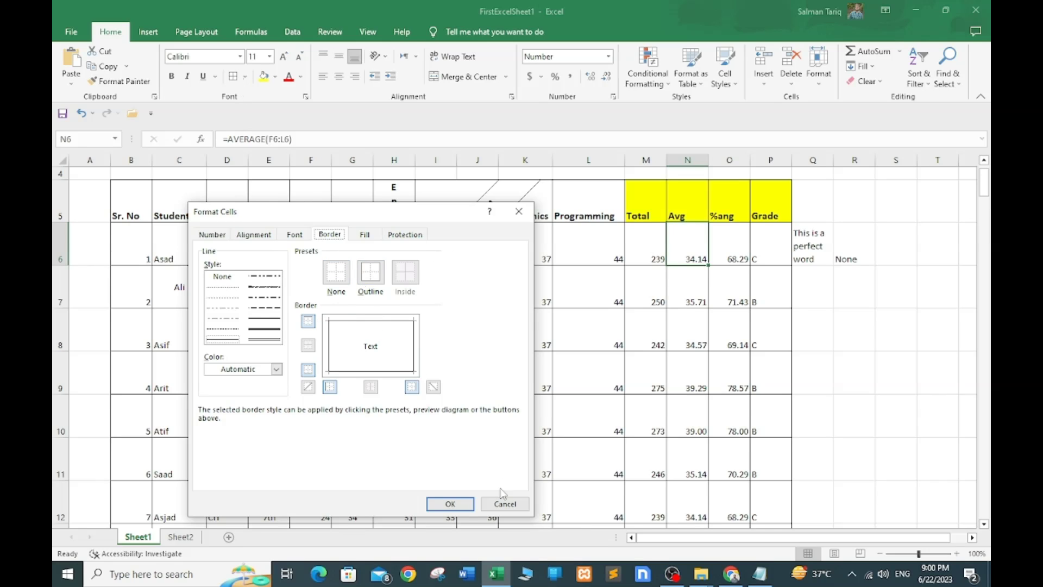
left_click_drag(504, 502, 429, 320)
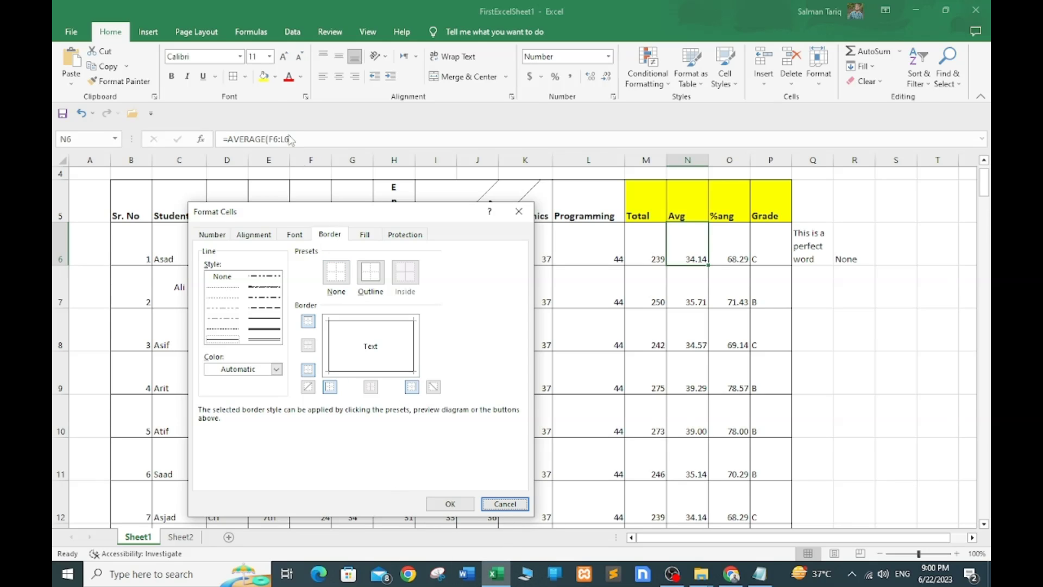
left_click(500, 504)
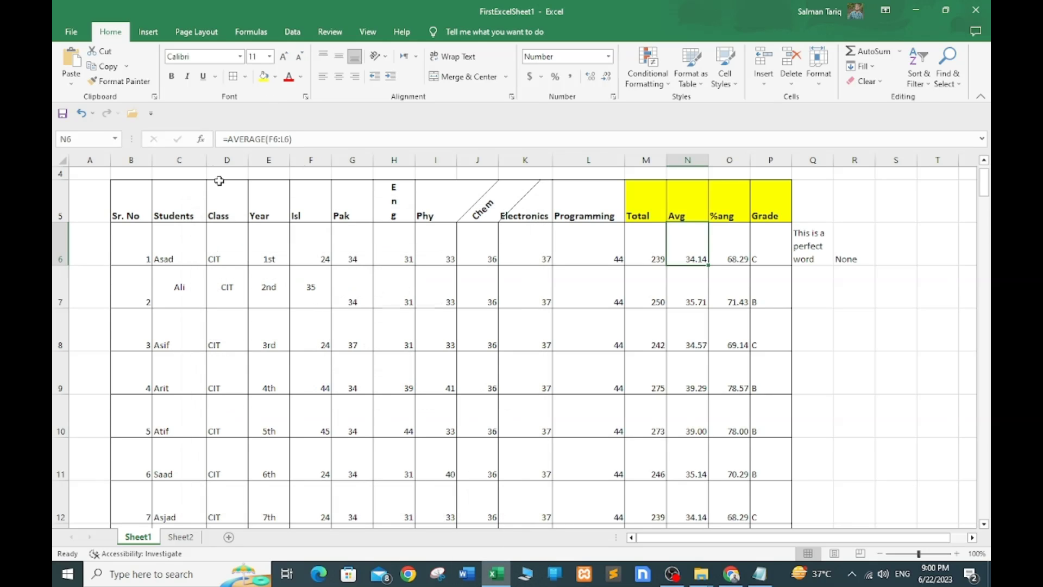
Look through the available border types, line colors and line styles for N6.
left_click(245, 76)
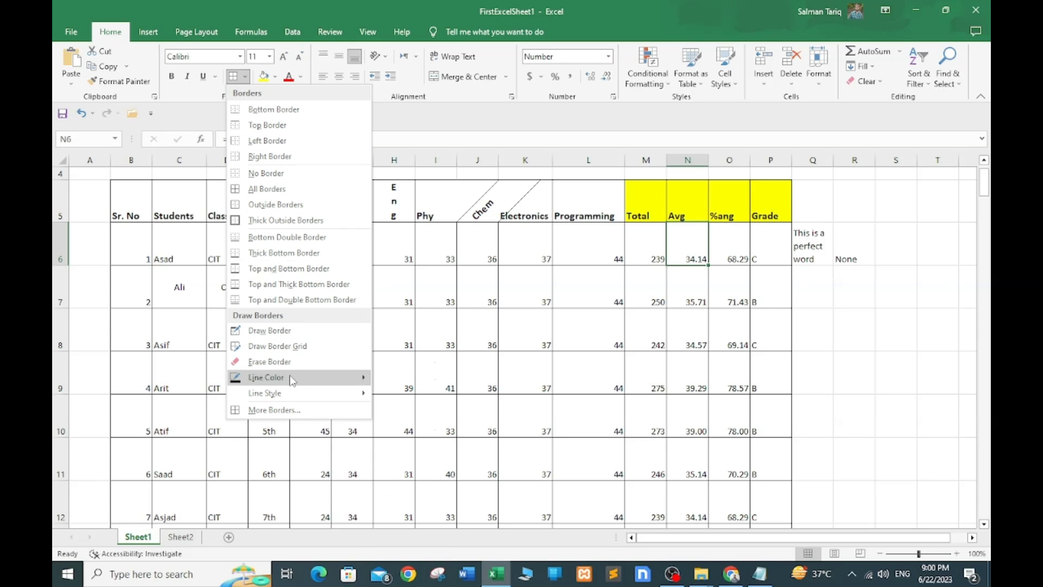
mouse_move(300, 401)
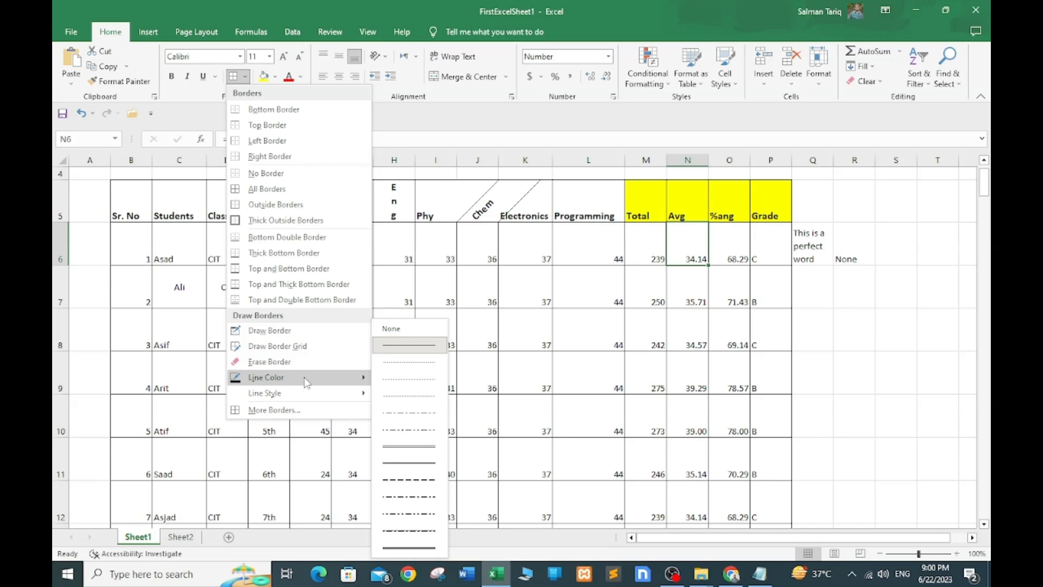
mouse_move(306, 383)
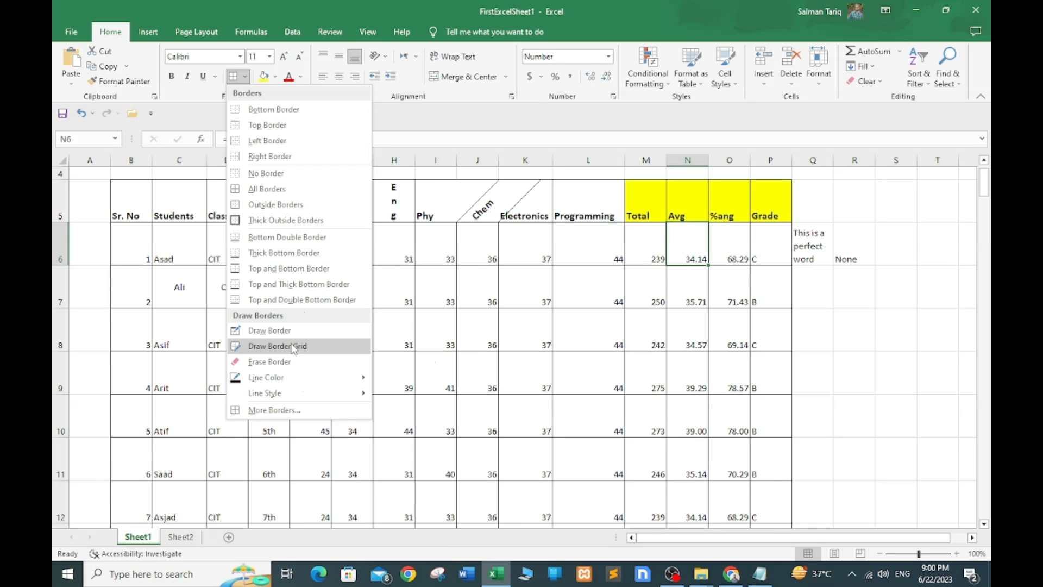
left_click(390, 116)
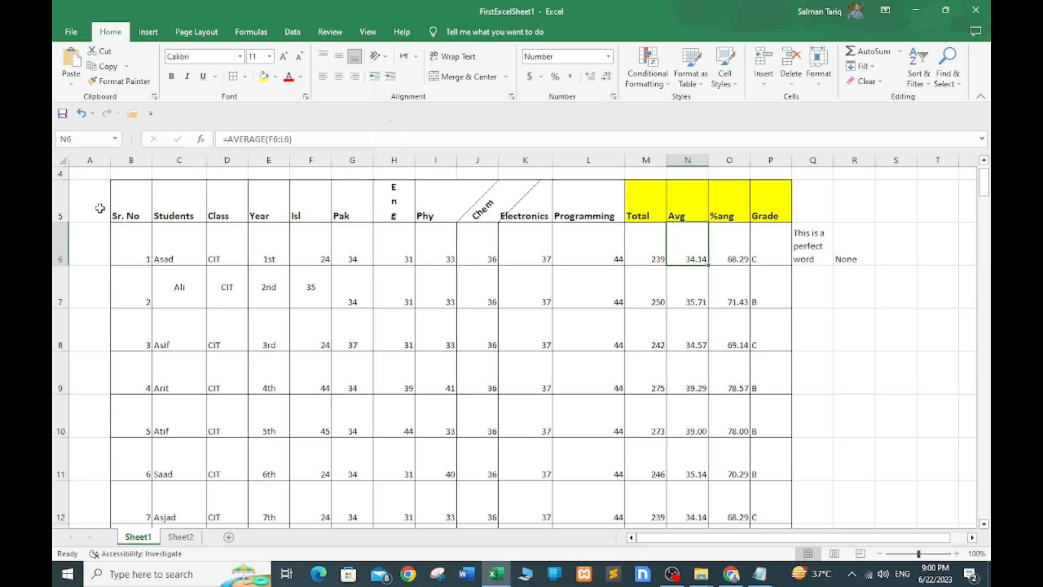
Apply thick outside borders around the header row B5:P5.
left_click_drag(120, 199, 750, 219)
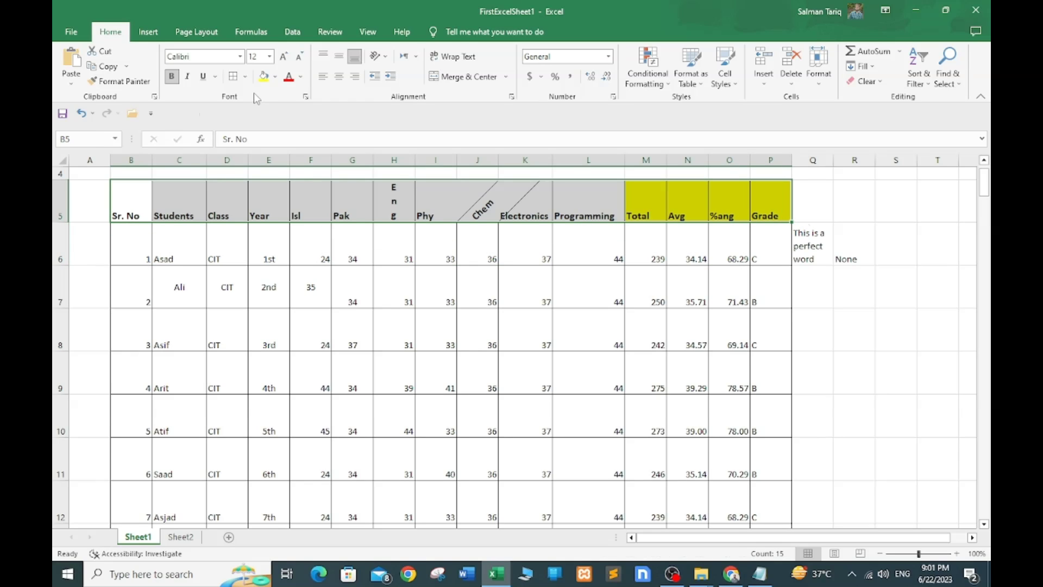
left_click(245, 77)
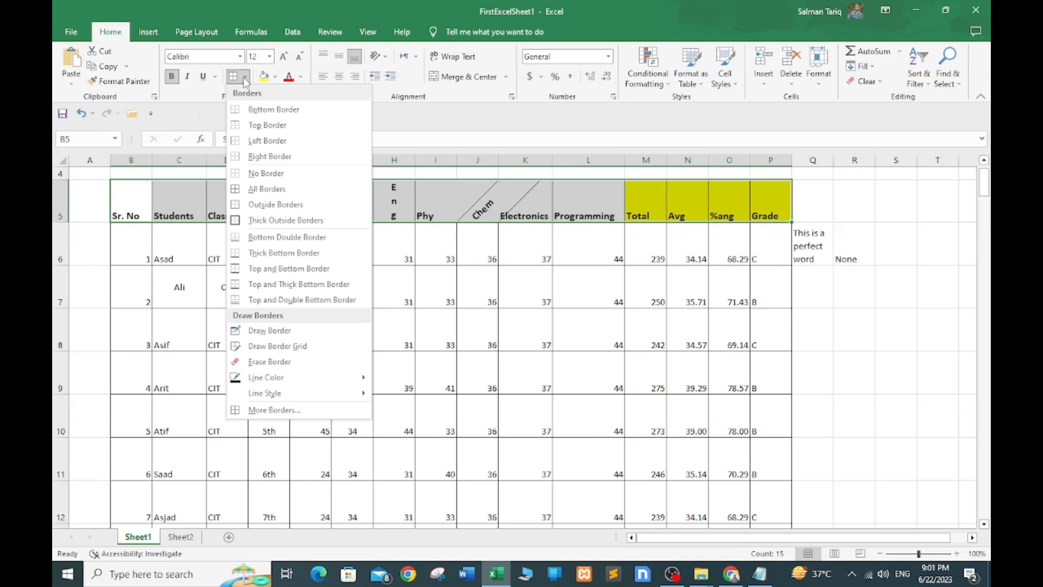
left_click(258, 220)
left_click(268, 290)
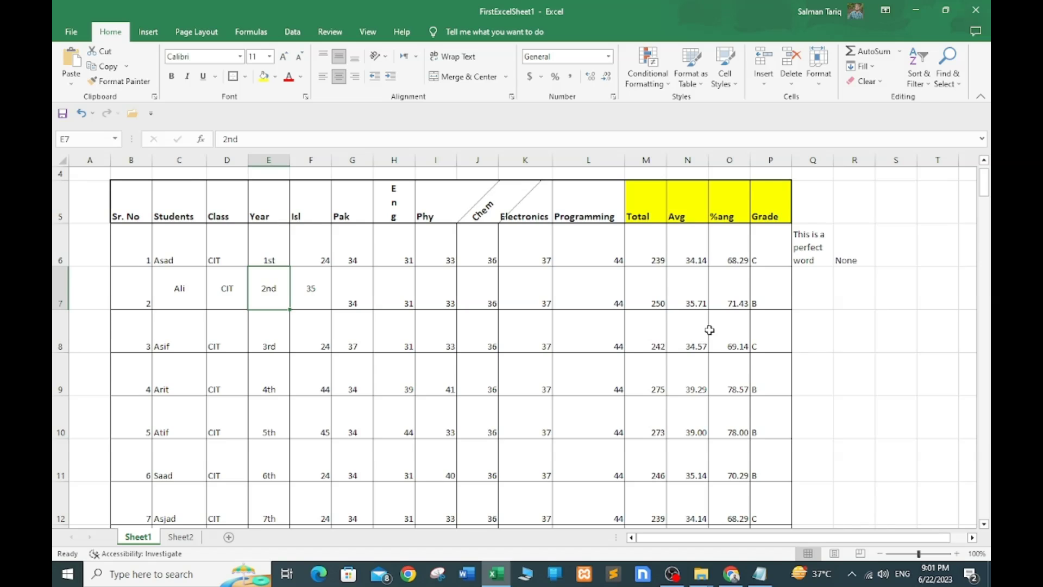
Review the border choices for the header row B5:P5 without applying one.
left_click_drag(140, 197, 760, 210)
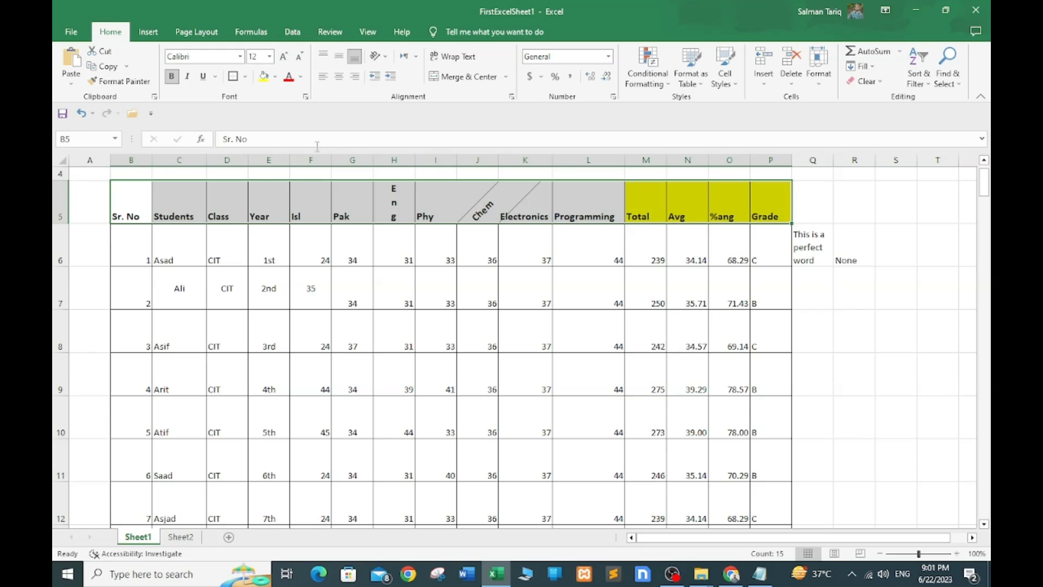
left_click(247, 77)
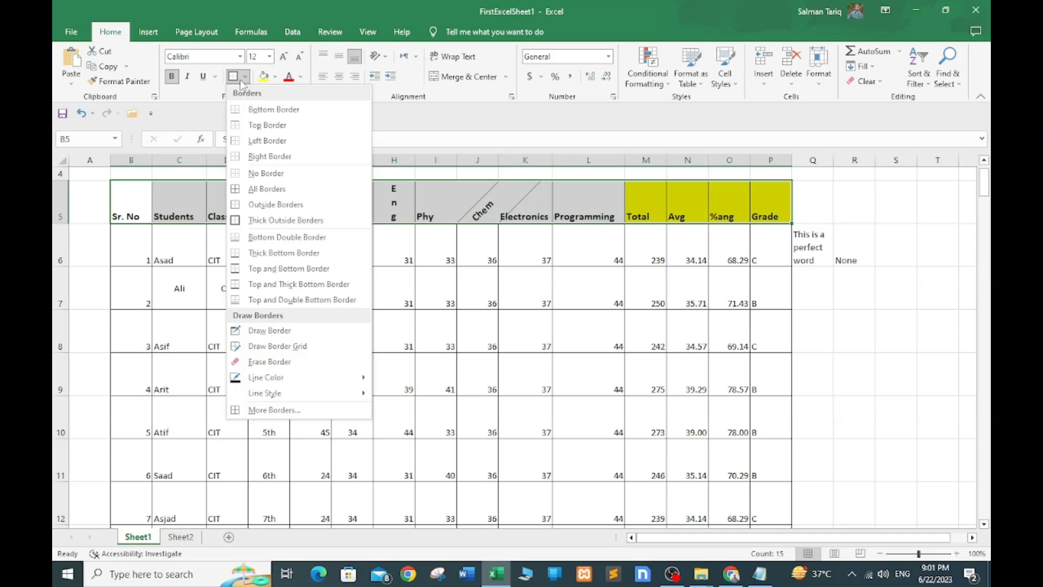
left_click(478, 350)
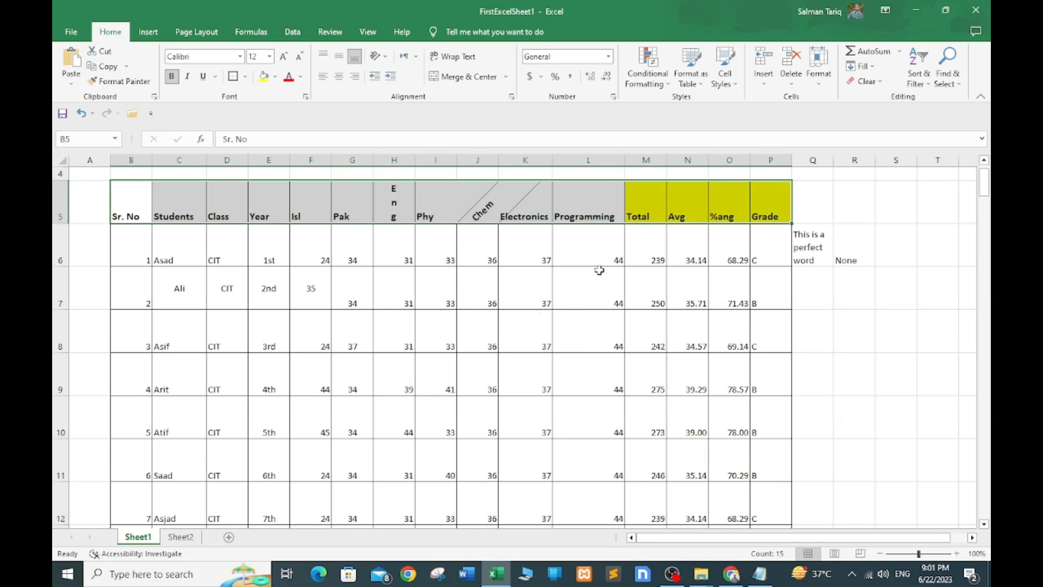
left_click(857, 325)
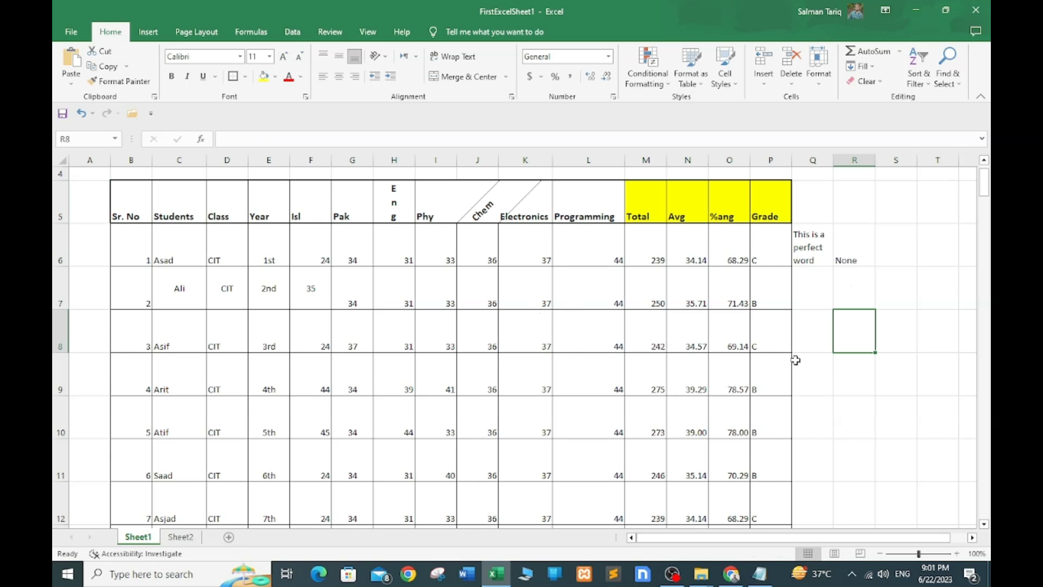
Undo the header border, the Chem and Eng text orientations, and the sample text and wrapping in Q6 and R6.
scroll(795, 360, "down", 1)
scroll(794, 356, "up", 1)
key("ctrl+z")
key("ctrl+z")
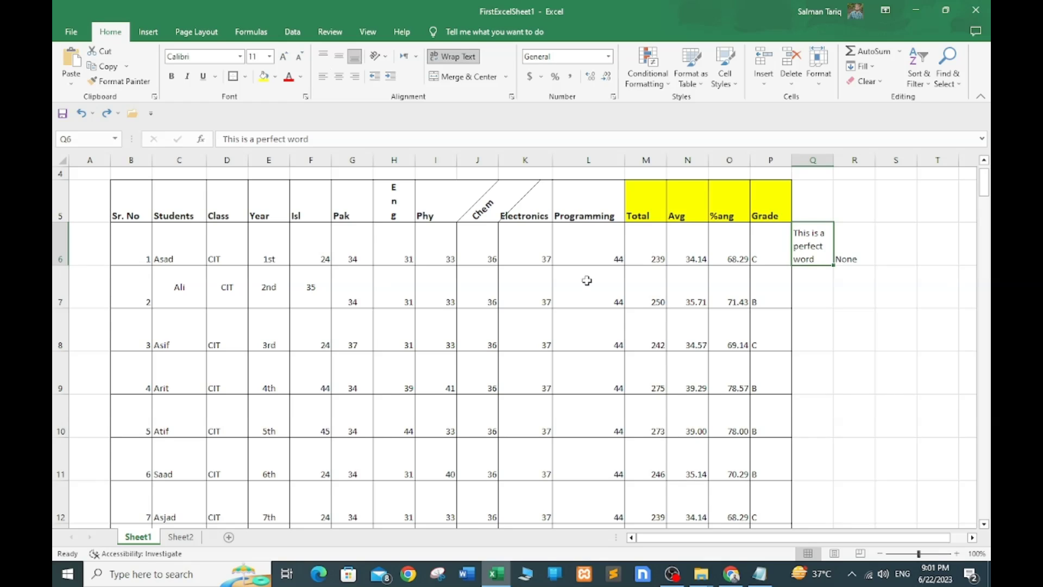
key("ctrl+z")
key("ctrl+z")
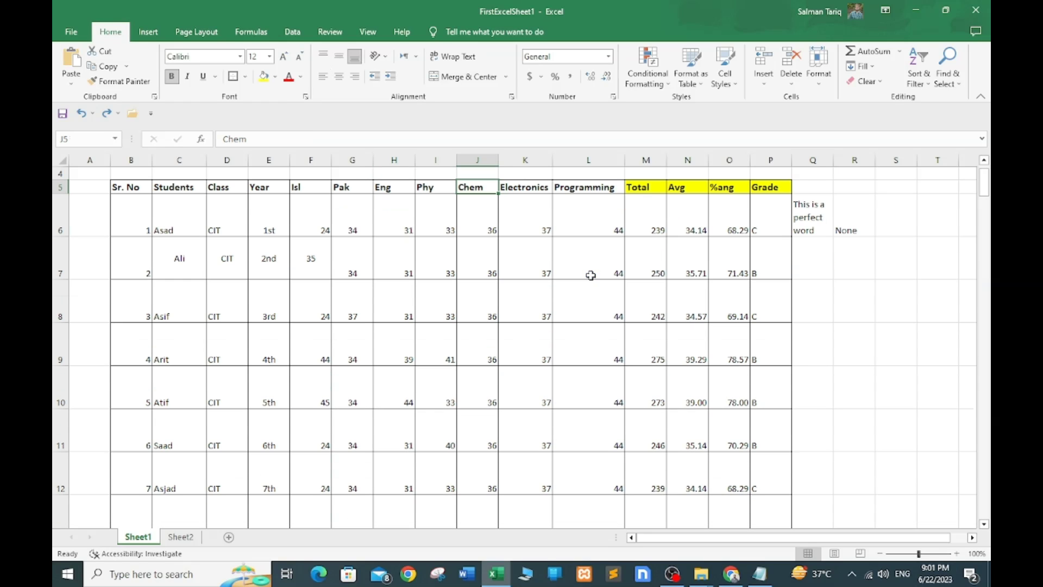
key("ctrl+z")
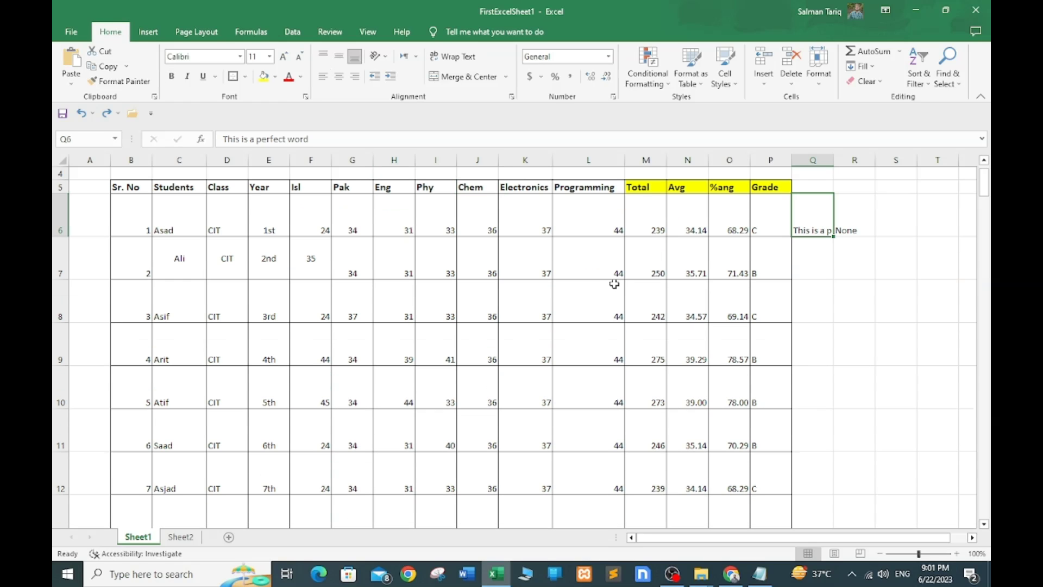
key("ctrl+z")
key("ctrl+z")
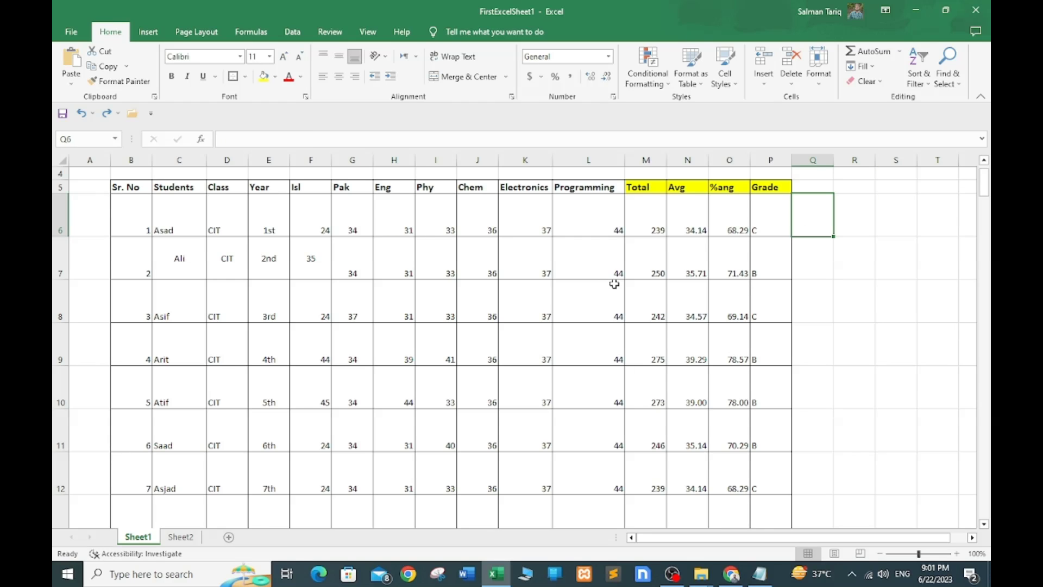
key("ctrl+z")
key("ctrl+z")
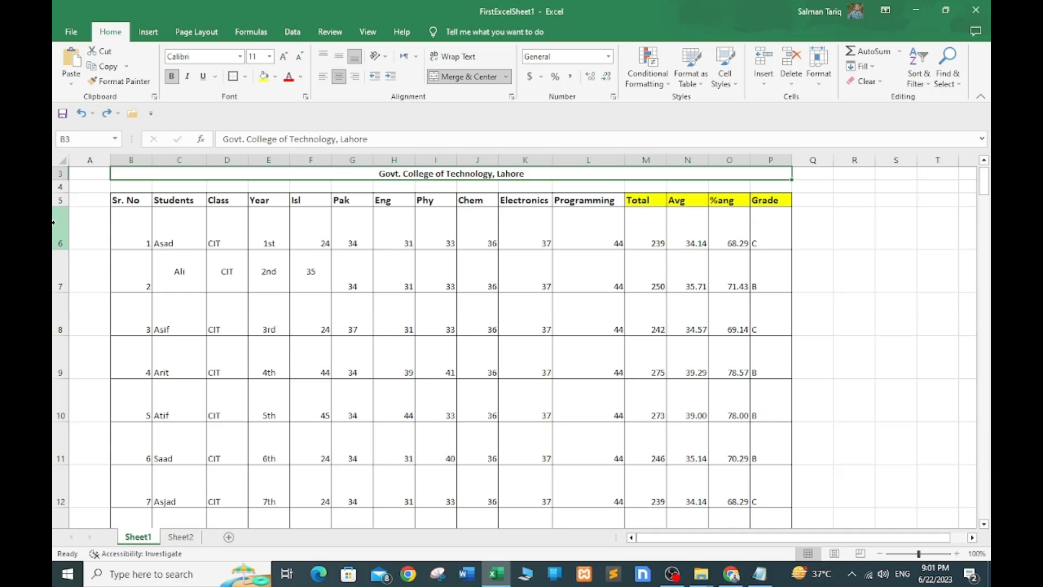
Reduce the height of rows 6 to 13 to about a single text line.
left_click_drag(59, 226, 55, 384)
left_click_drag(69, 338, 68, 306)
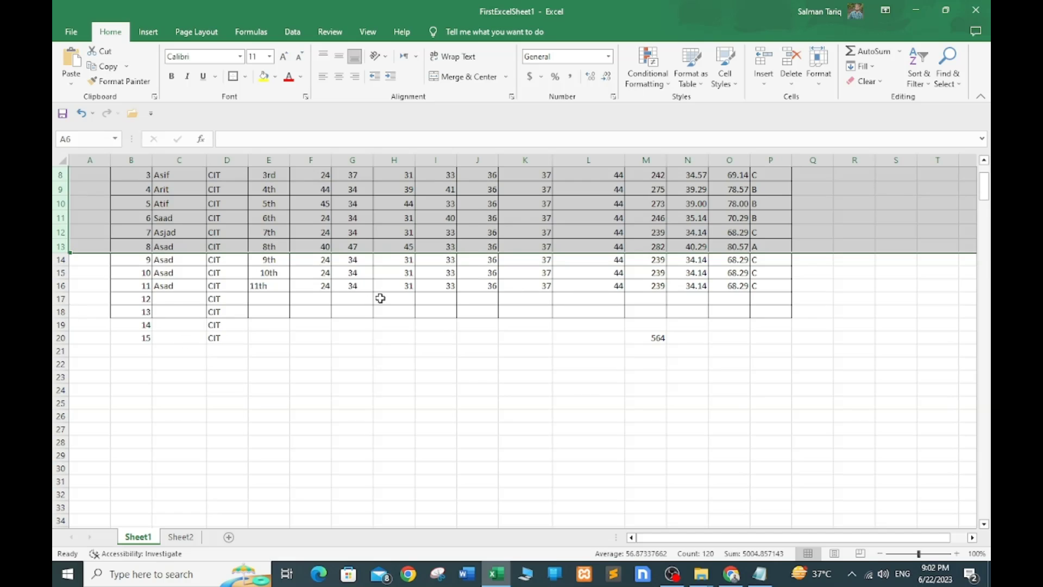
scroll(371, 301, "up", 3)
left_click(478, 328)
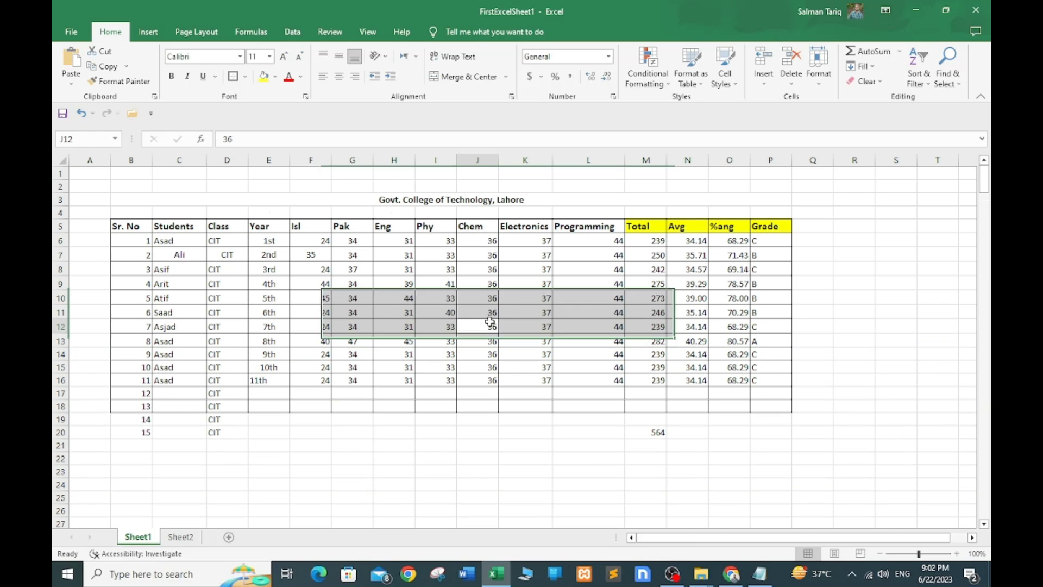
Sort the student rows by the %ang values O6:O16 from largest to smallest, expanding the sort to the adjacent columns.
left_click(733, 240)
left_click_drag(733, 240, 744, 381)
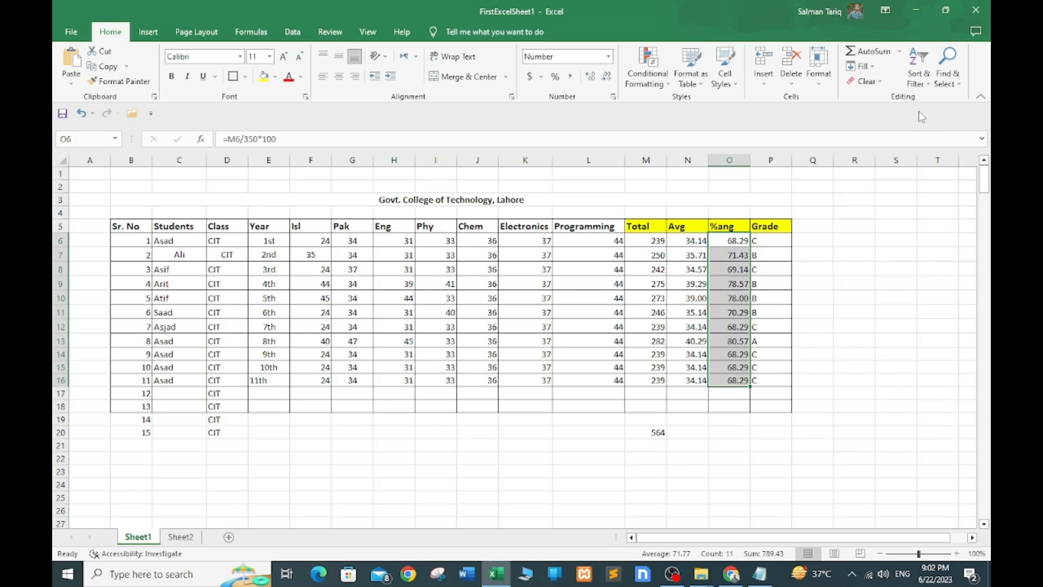
left_click(929, 85)
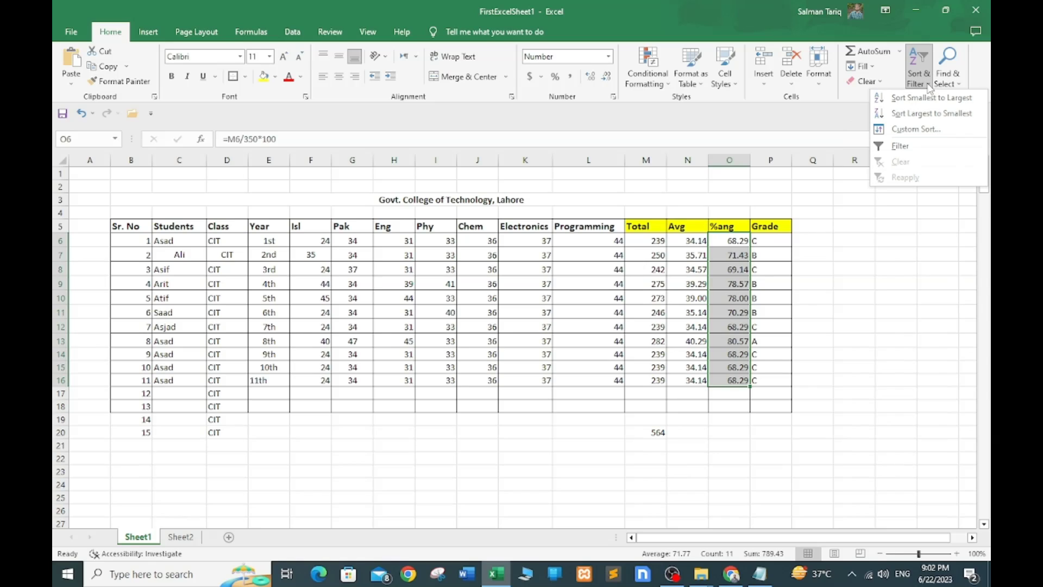
left_click(908, 114)
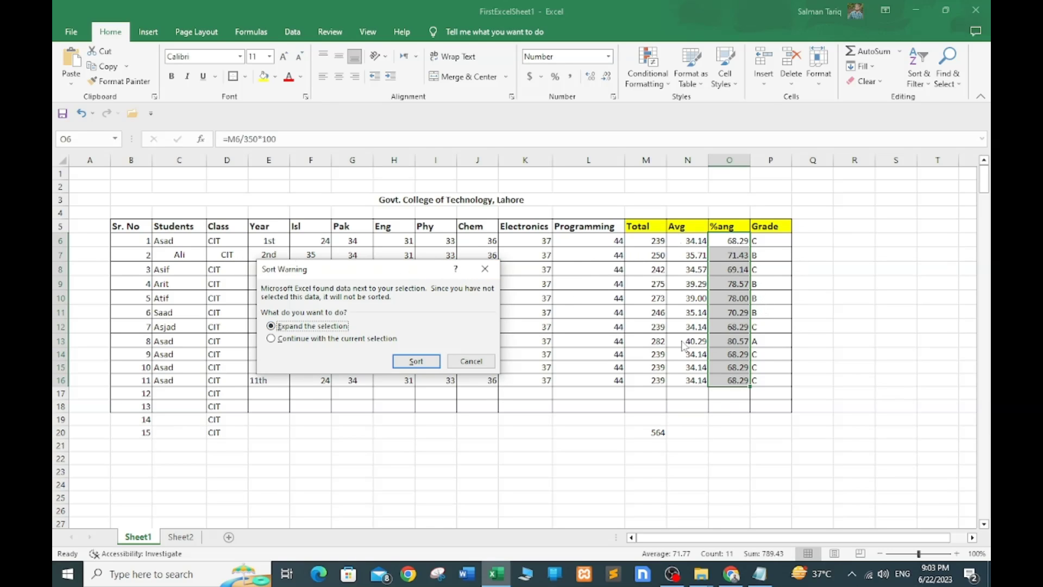
left_click(416, 361)
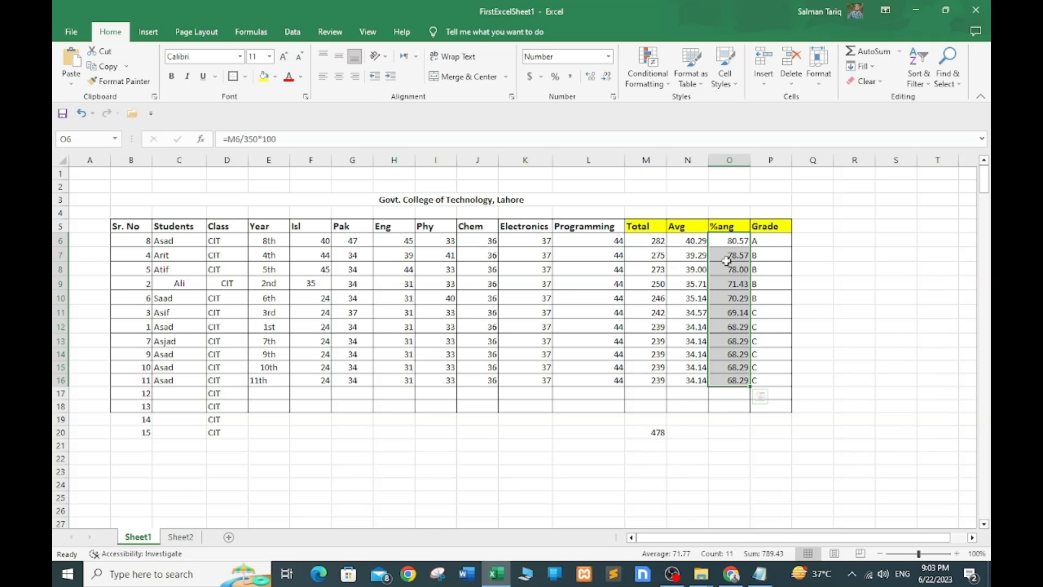
left_click(726, 241)
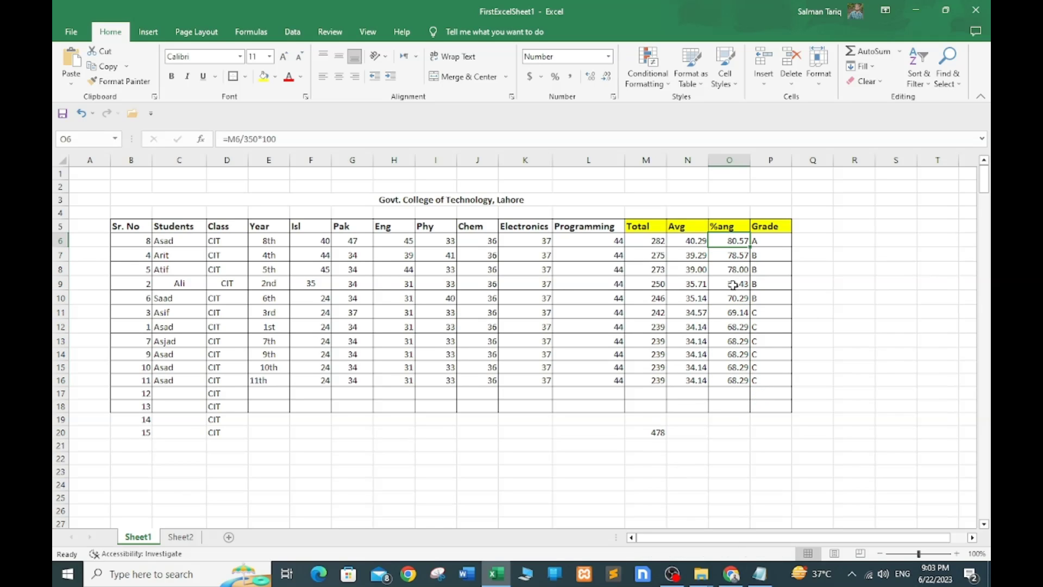
left_click(729, 255)
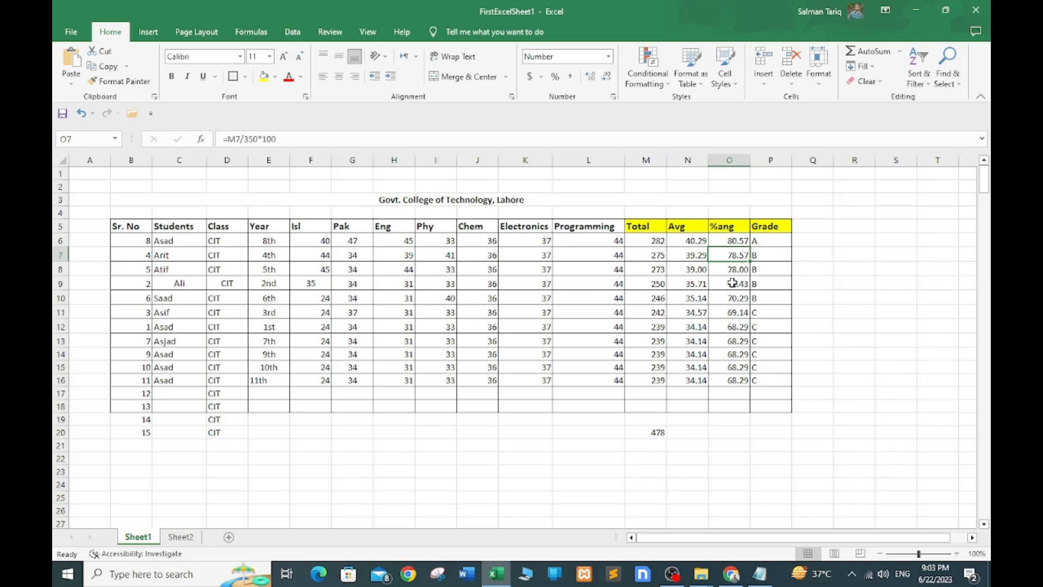
left_click(733, 272)
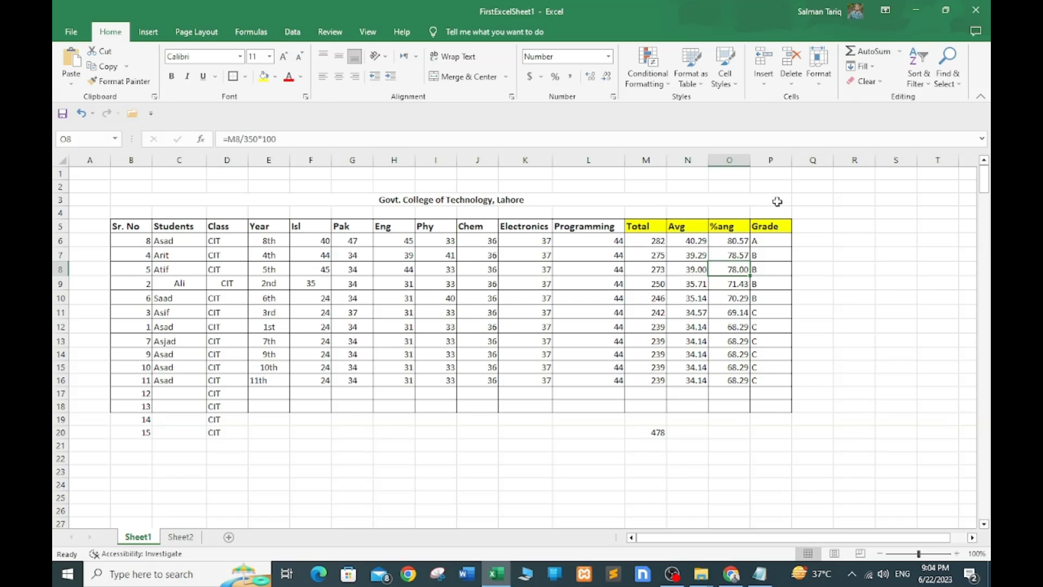
Turn on filtering for the marks table's header row, starting from the Total heading in M5.
left_click(651, 226)
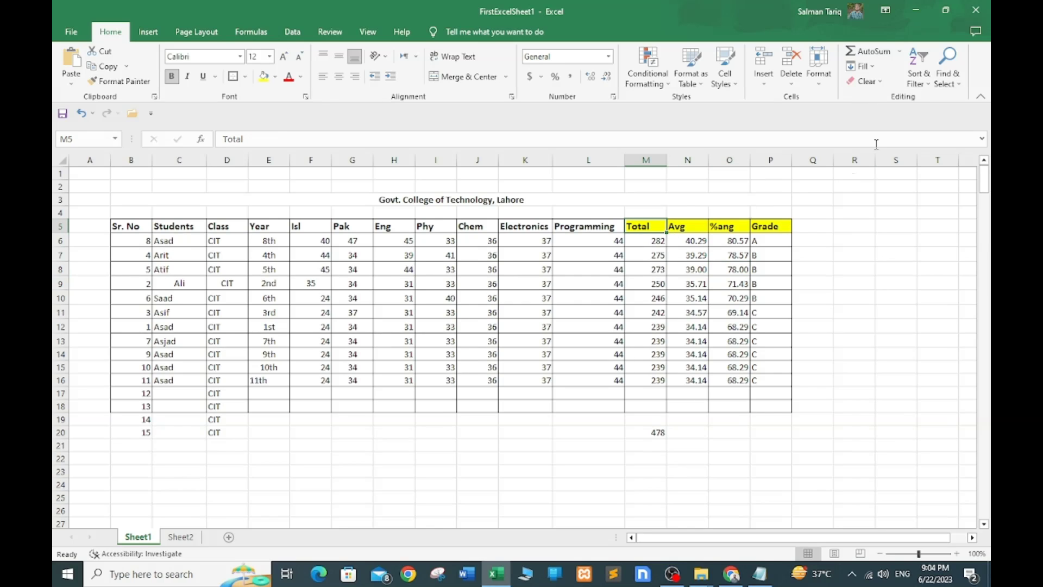
left_click(928, 88)
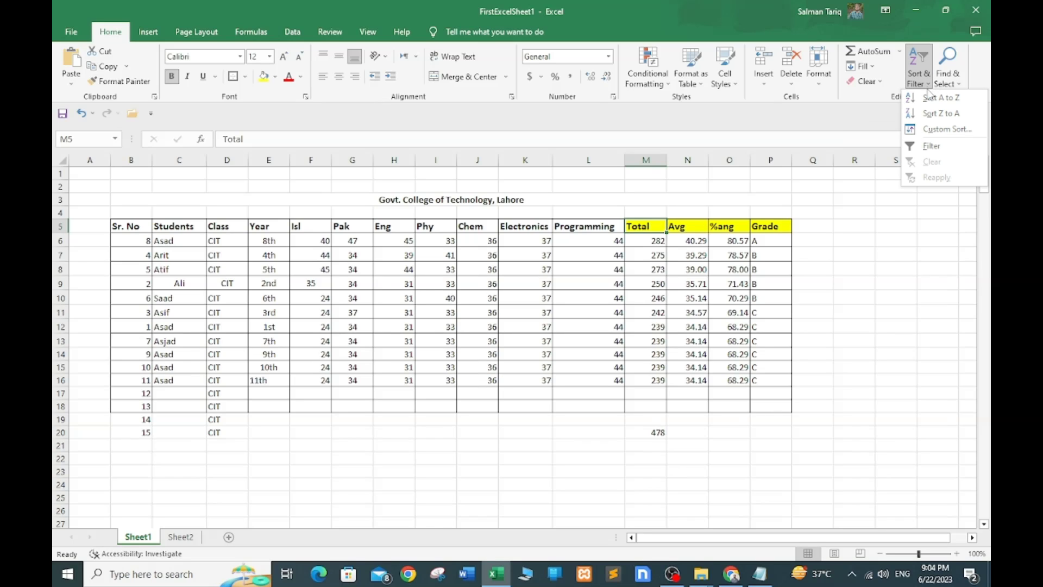
left_click(930, 147)
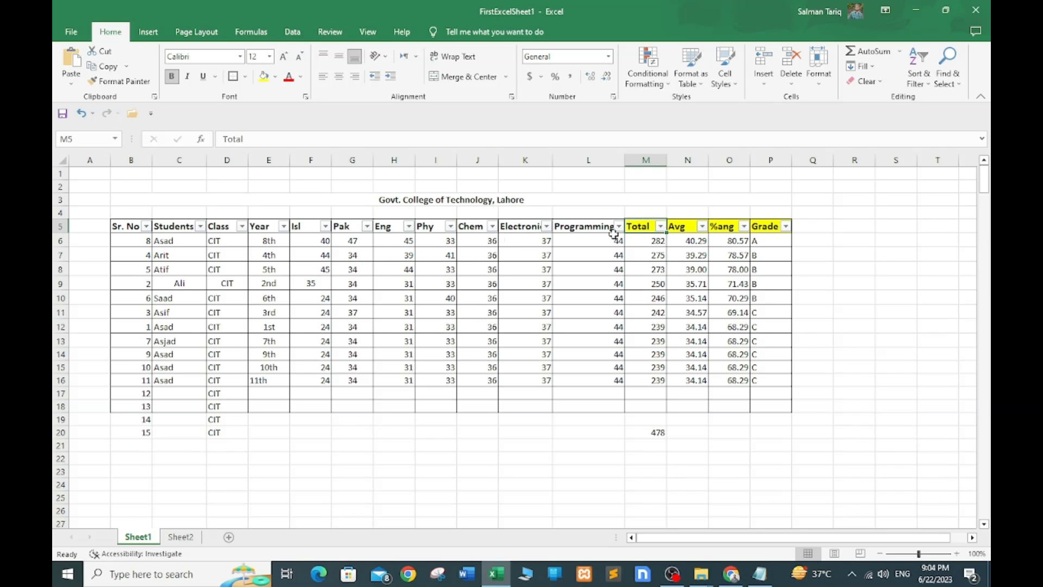
Filter the Grade column to show only the students with grade A.
left_click(786, 227)
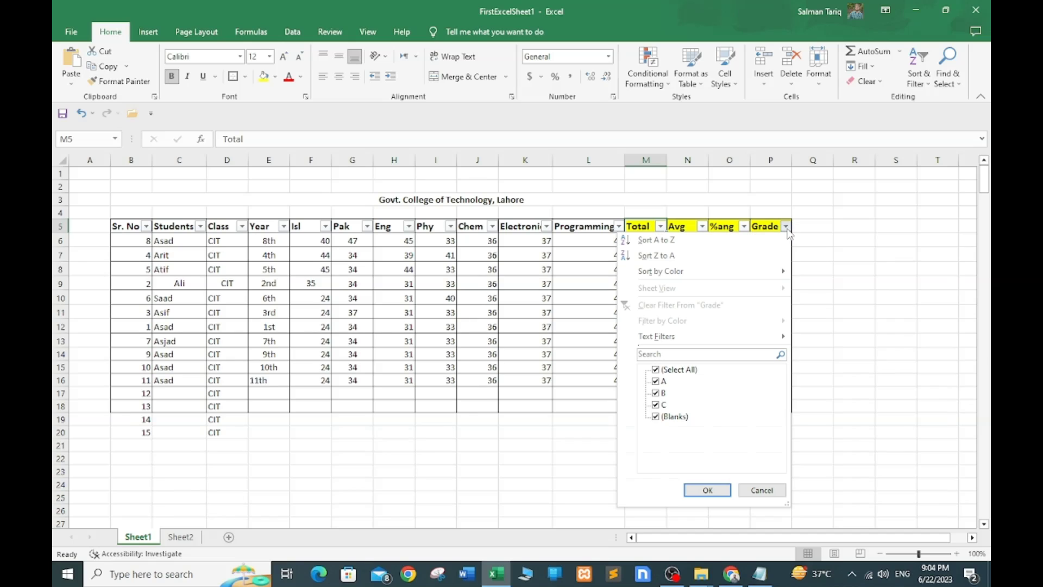
left_click(656, 370)
left_click(655, 381)
left_click(705, 490)
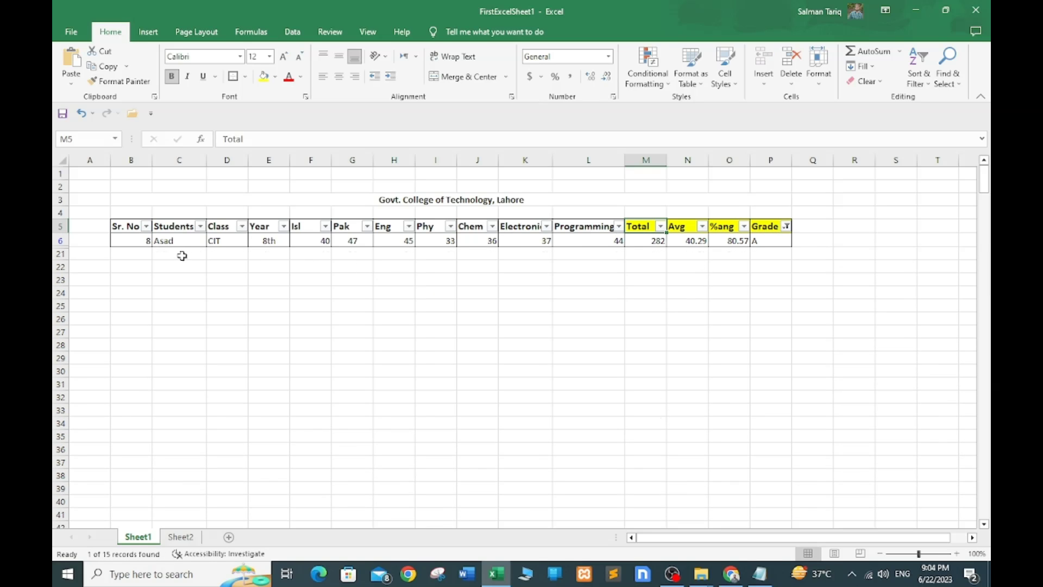
Change the Grade column's filter to show only the students with grade B.
left_click(785, 231)
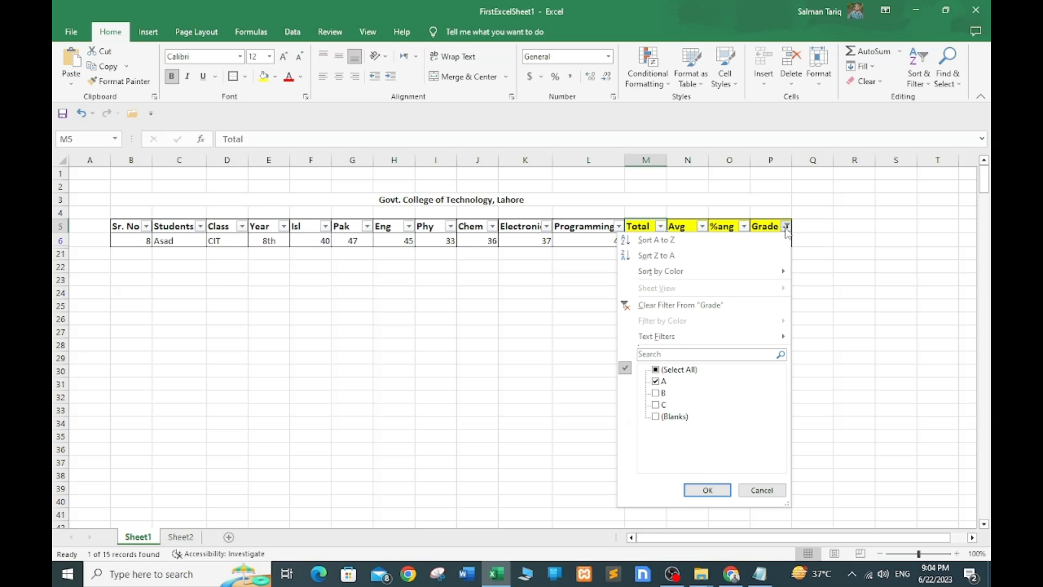
left_click(656, 393)
left_click(702, 489)
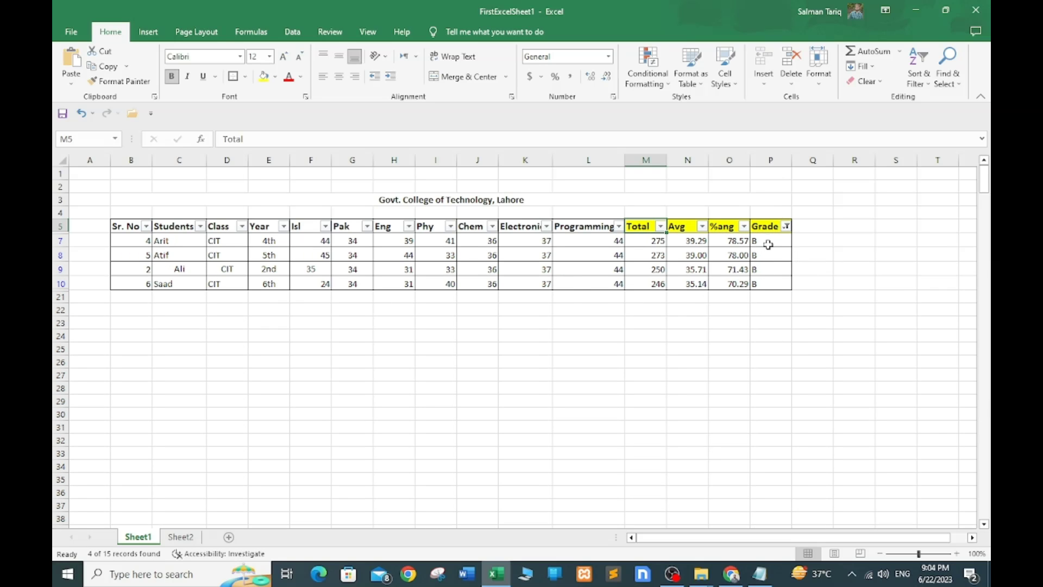
Change the Grade column's filter to show only the students with grade C.
left_click(786, 226)
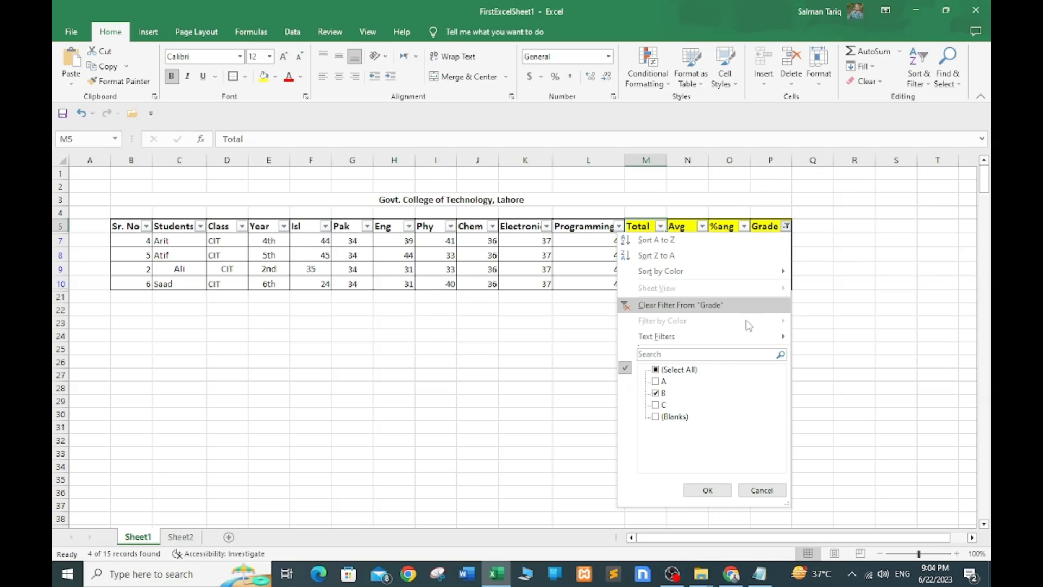
left_click(655, 392)
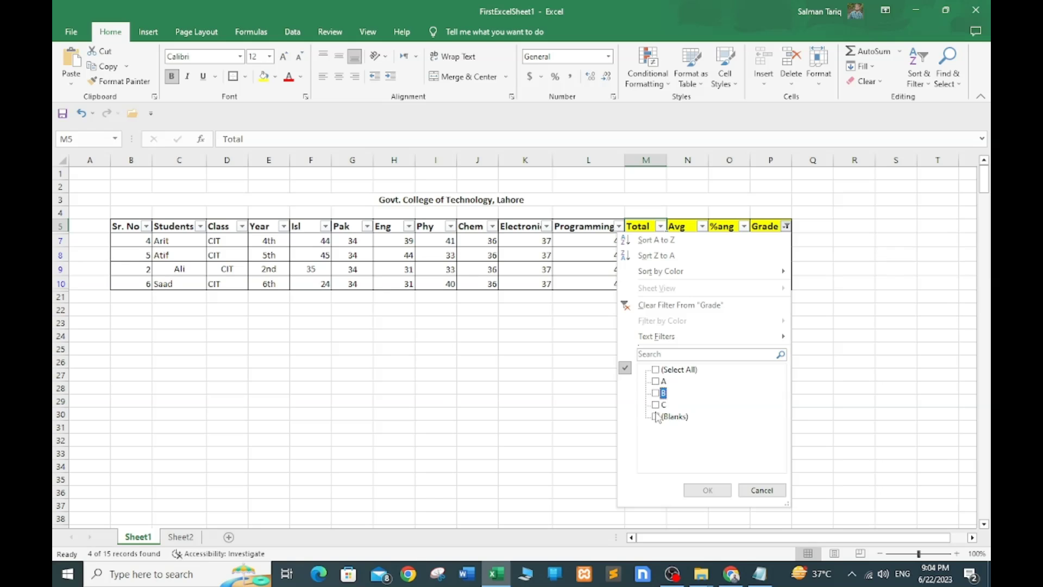
left_click(656, 405)
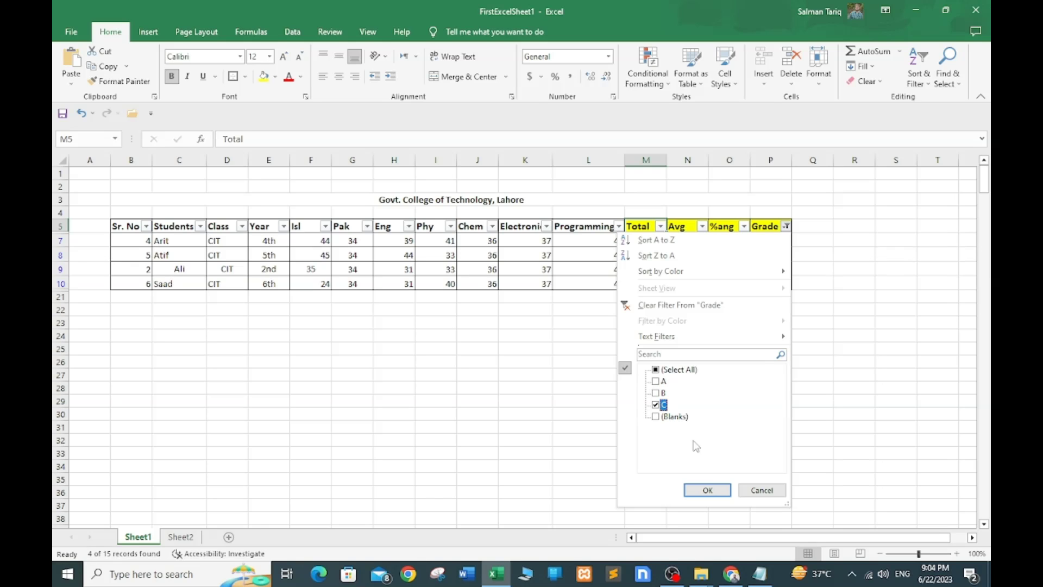
left_click(706, 490)
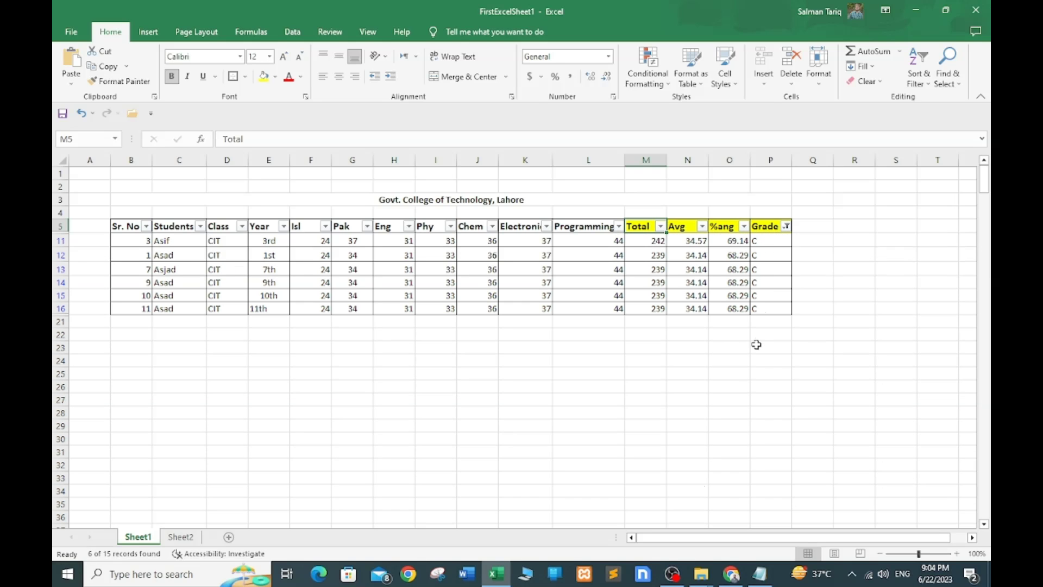
Change the Grade column's filter to show the students with grades A and B, leaving out grade C.
left_click(786, 226)
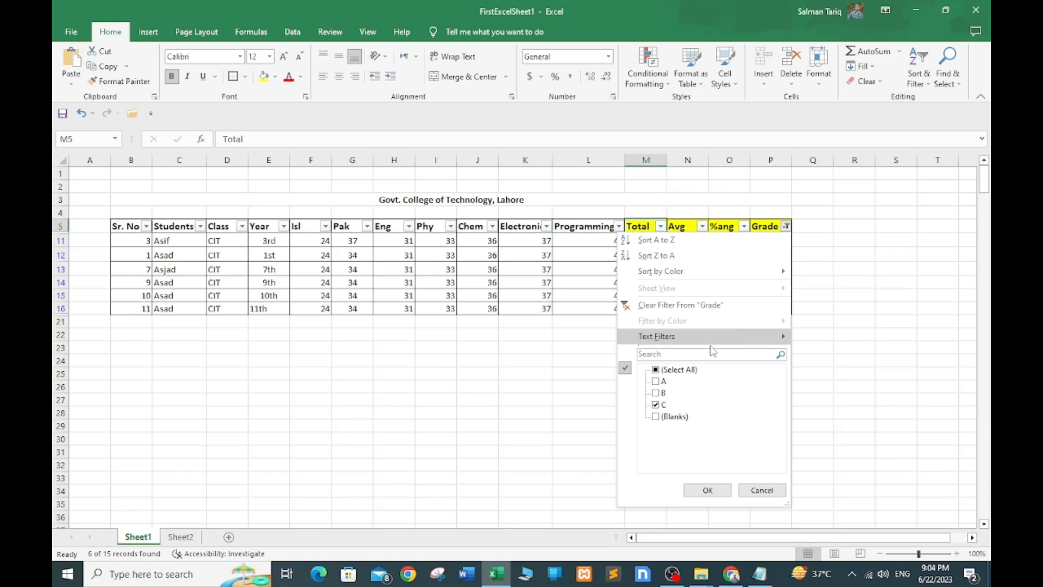
left_click(656, 404)
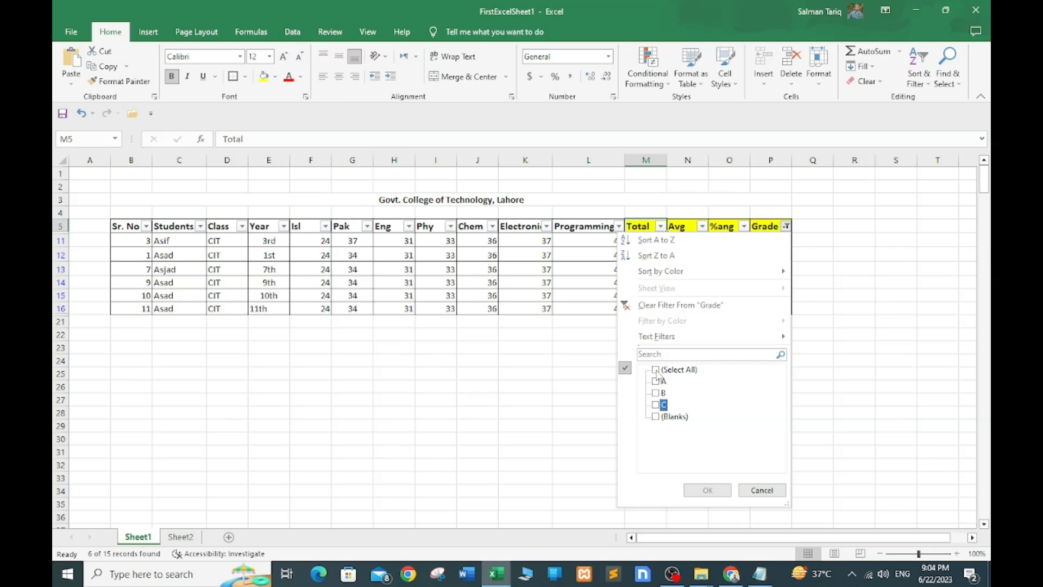
left_click(656, 381)
left_click(655, 393)
left_click(706, 489)
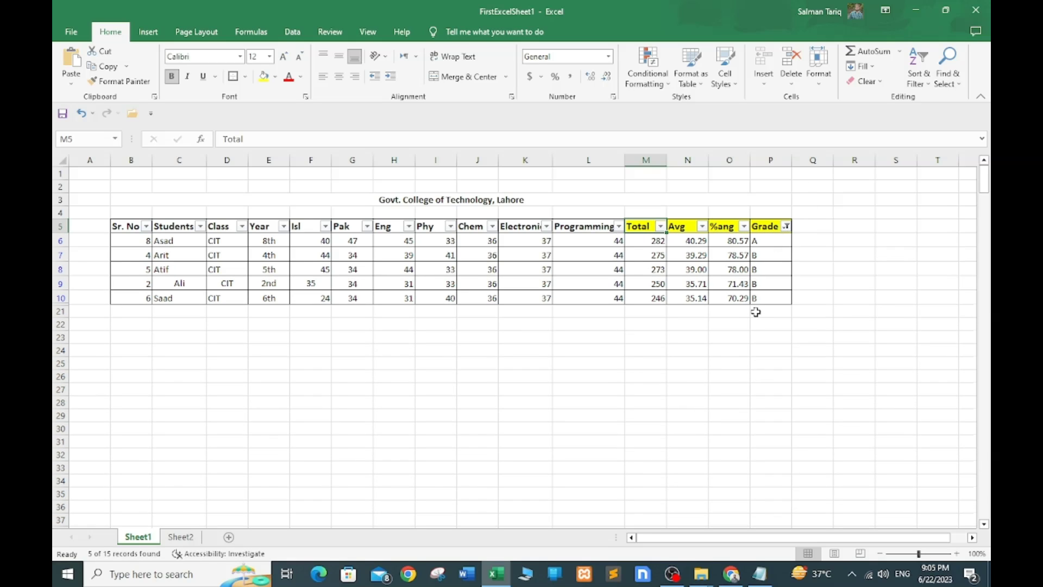
Clear the filter from the Grade column.
left_click(787, 226)
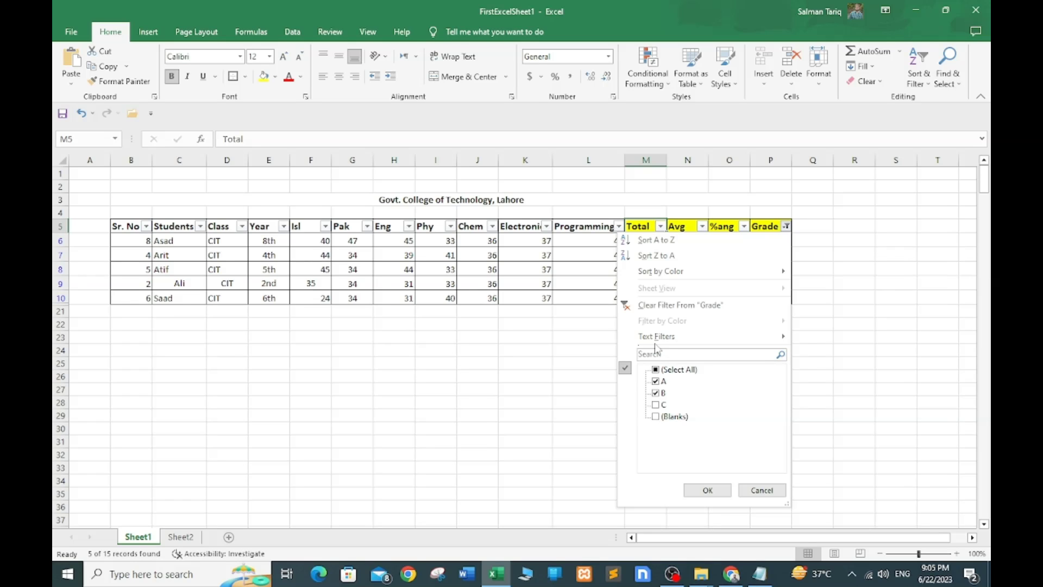
left_click(662, 305)
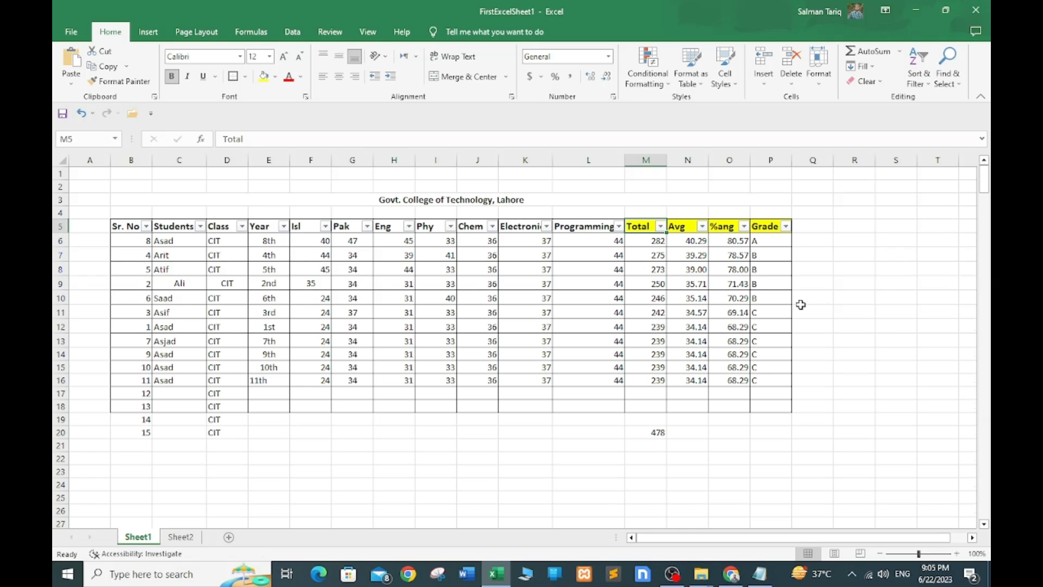
left_click(856, 315)
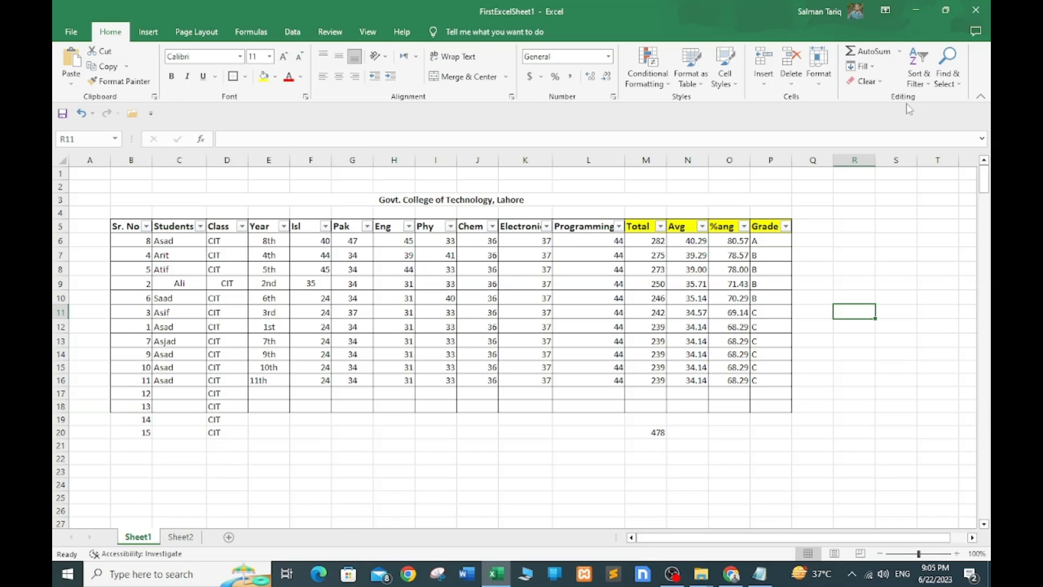
left_click(927, 87)
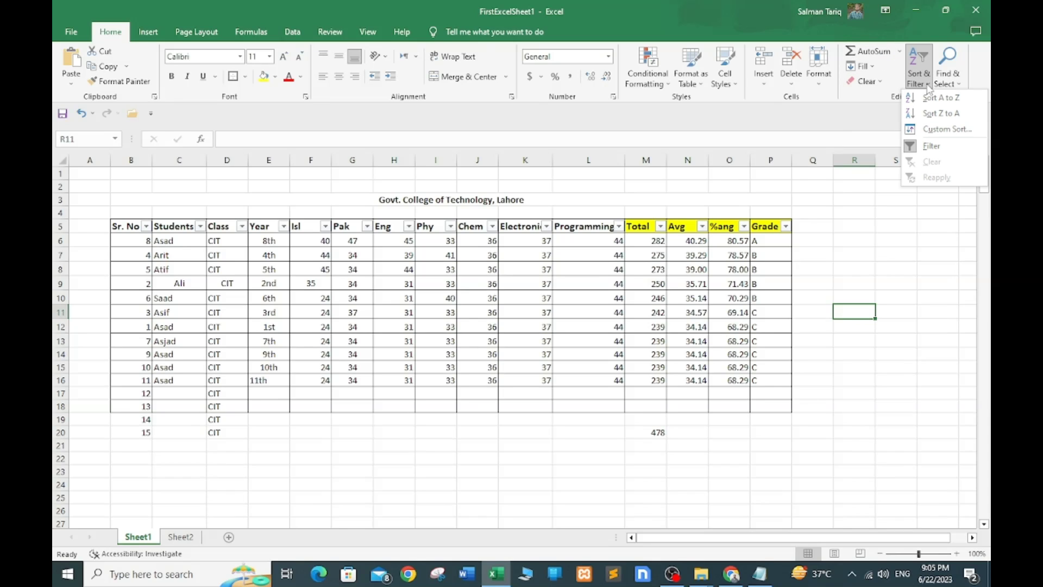
left_click(899, 55)
left_click(900, 54)
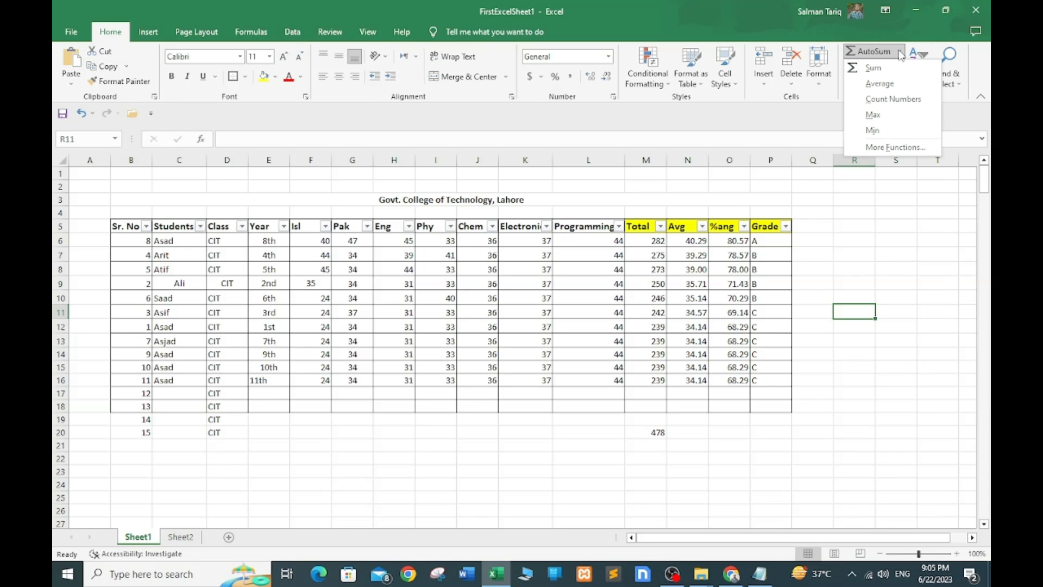
left_click(889, 240)
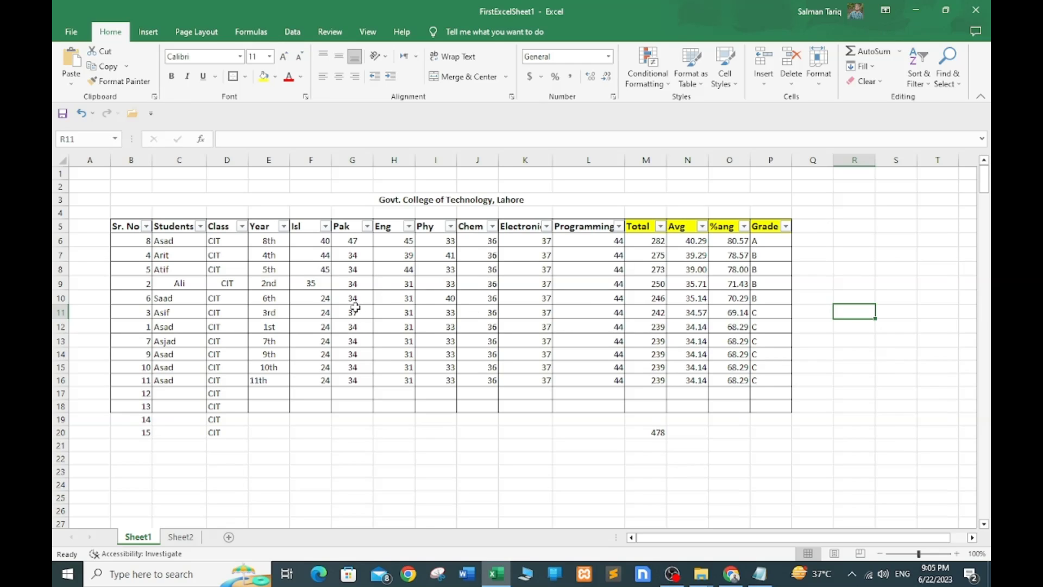
Insert the Max of the Phy marks I6:I16 in cell I17 with AutoSum and check its formula.
left_click_drag(446, 237, 449, 389)
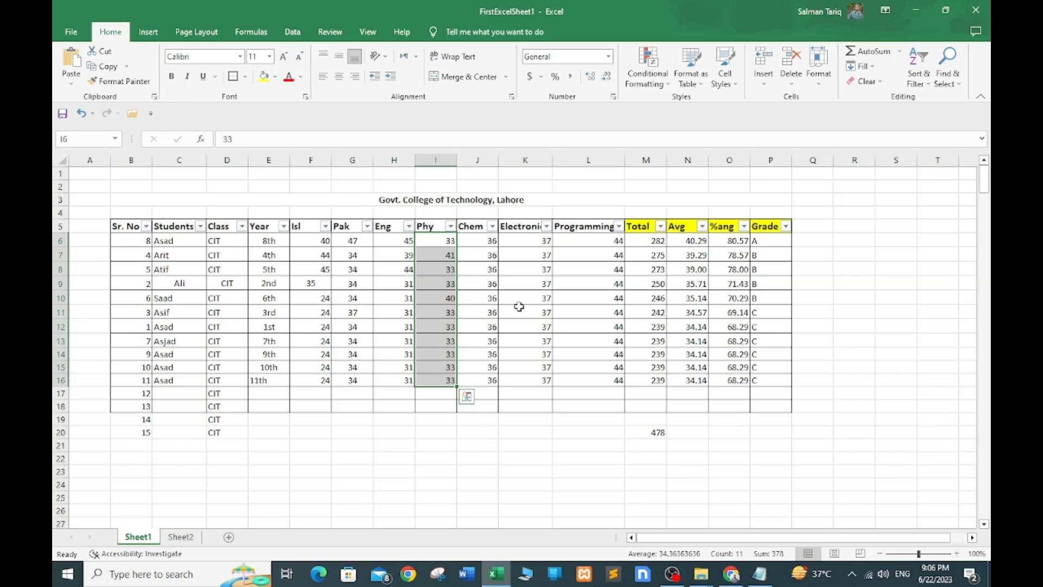
left_click(900, 52)
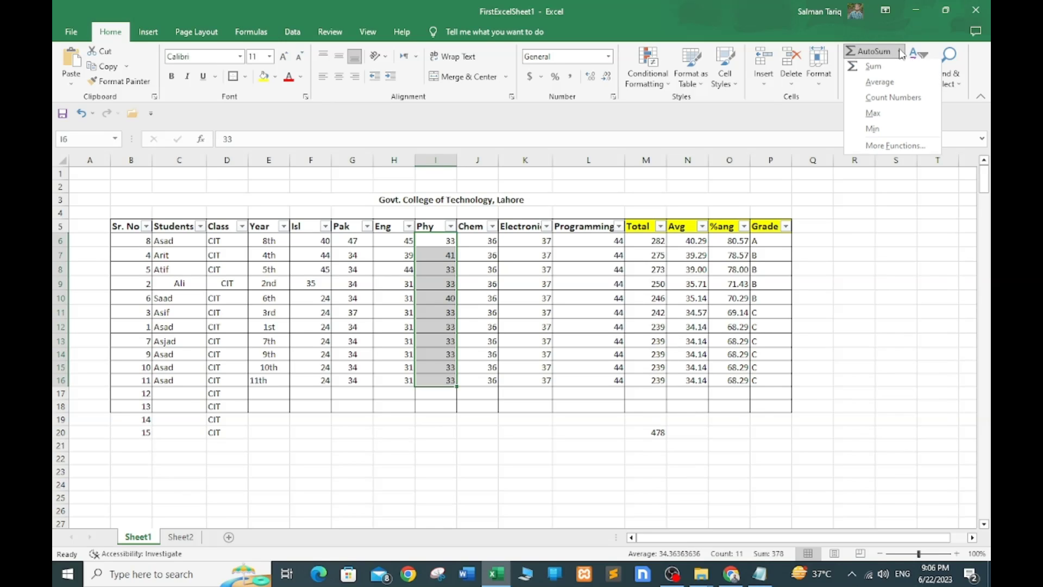
left_click(894, 122)
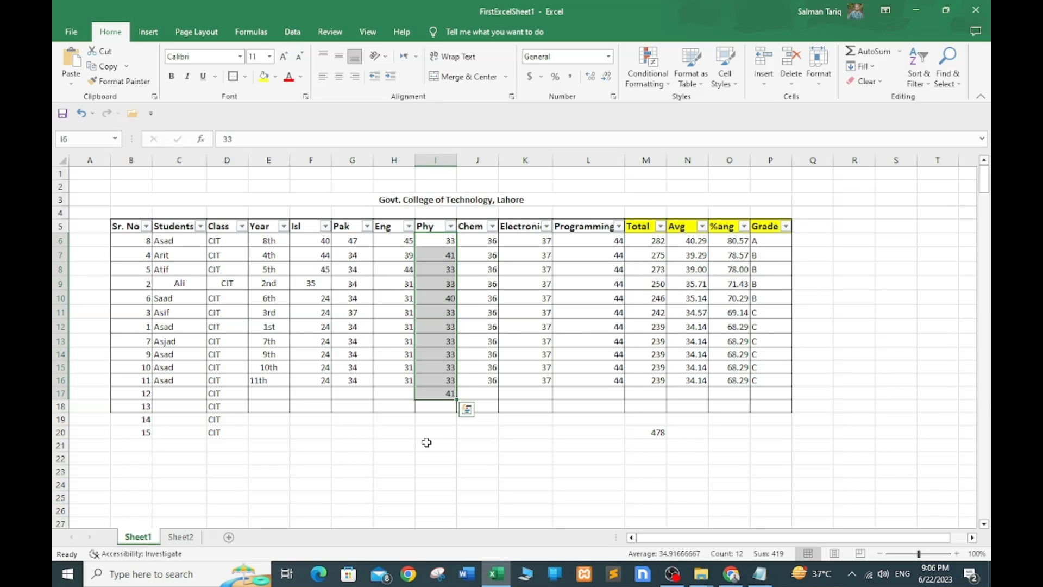
left_click(436, 393)
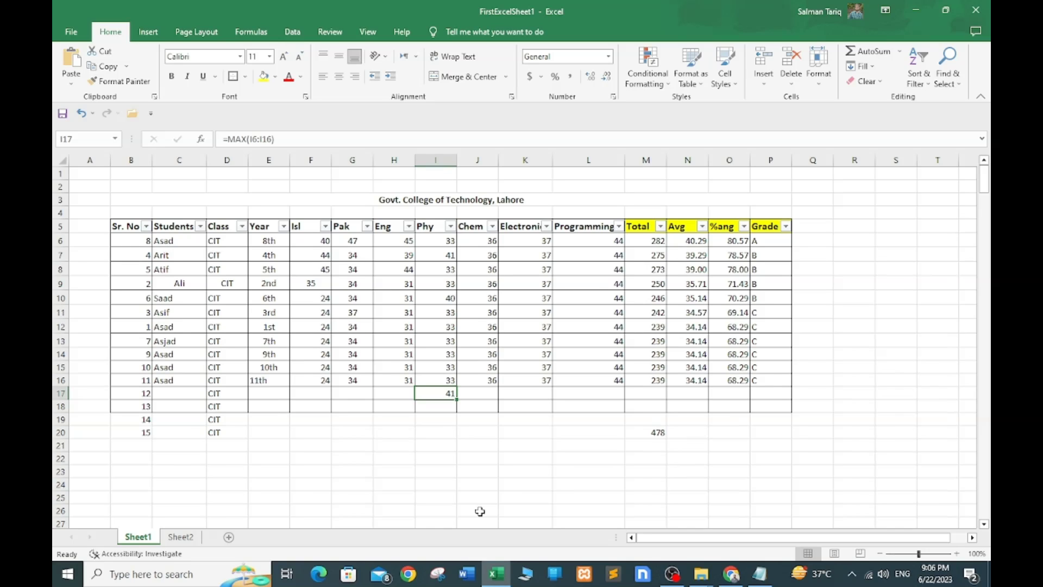
Insert the Min of the Phy marks I6:I16 in cell I18 with AutoSum.
left_click(433, 458)
left_click(438, 391)
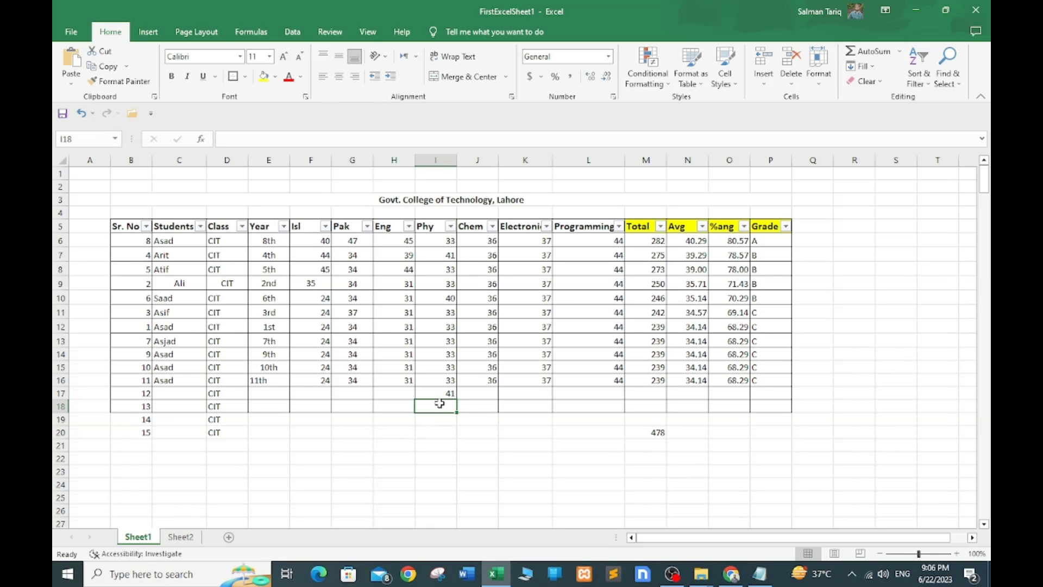
left_click(441, 246)
left_click_drag(441, 247, 448, 380)
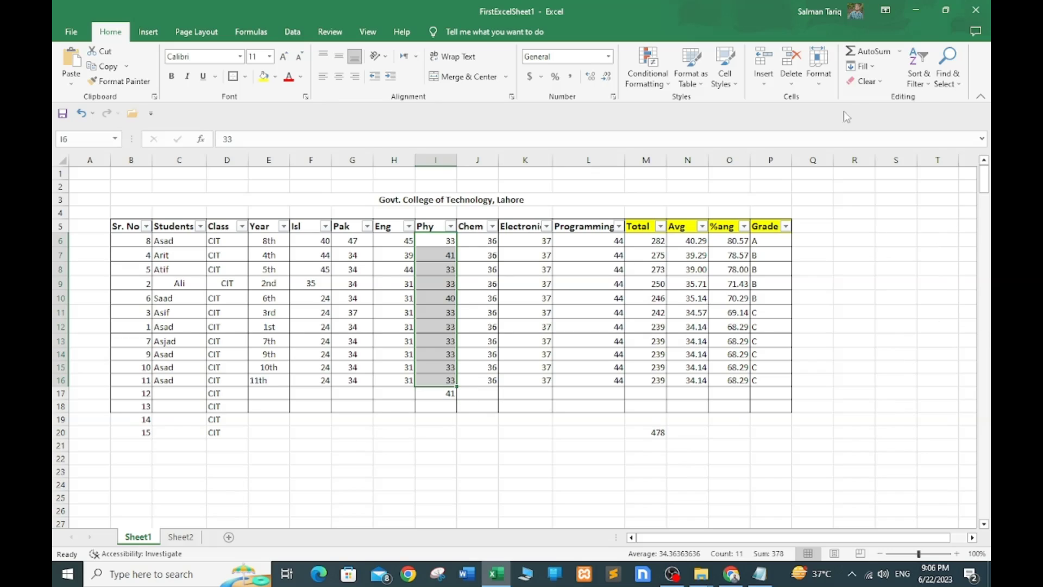
left_click(900, 52)
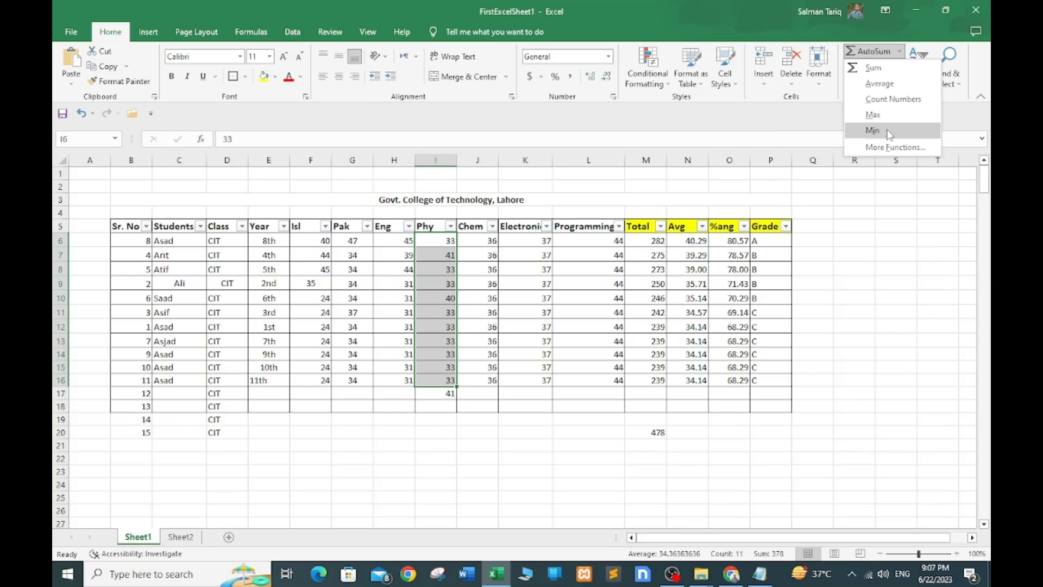
left_click(872, 131)
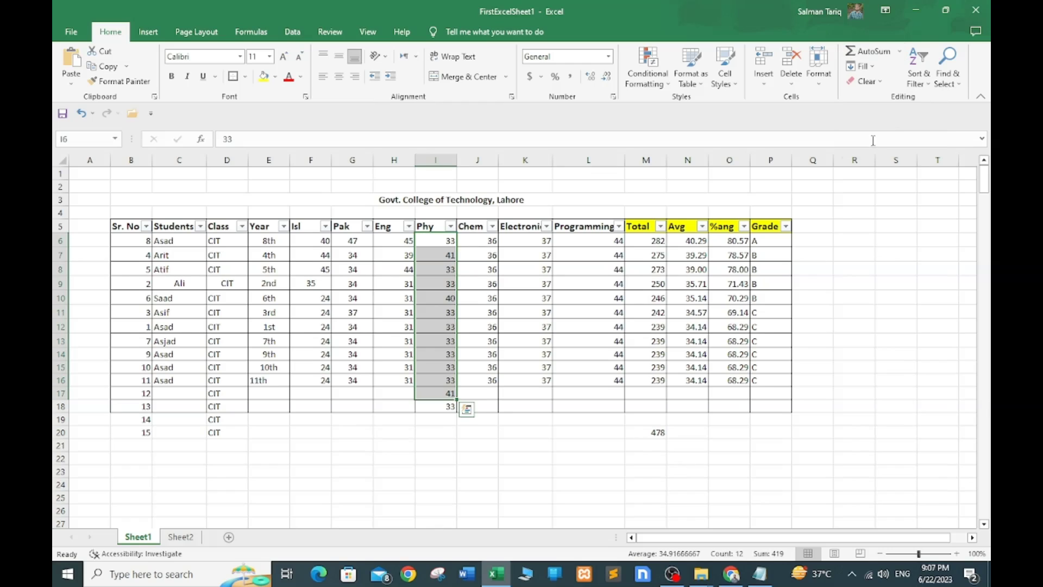
Check the formula behind the minimum Phy marks in cell I18.
left_click(446, 431)
left_click(439, 405)
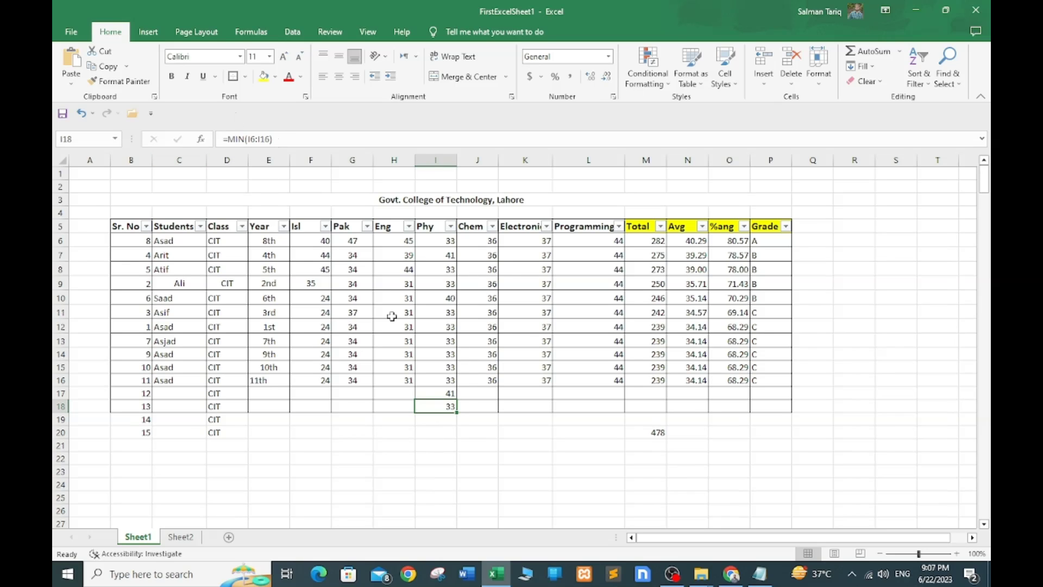
left_click(440, 443)
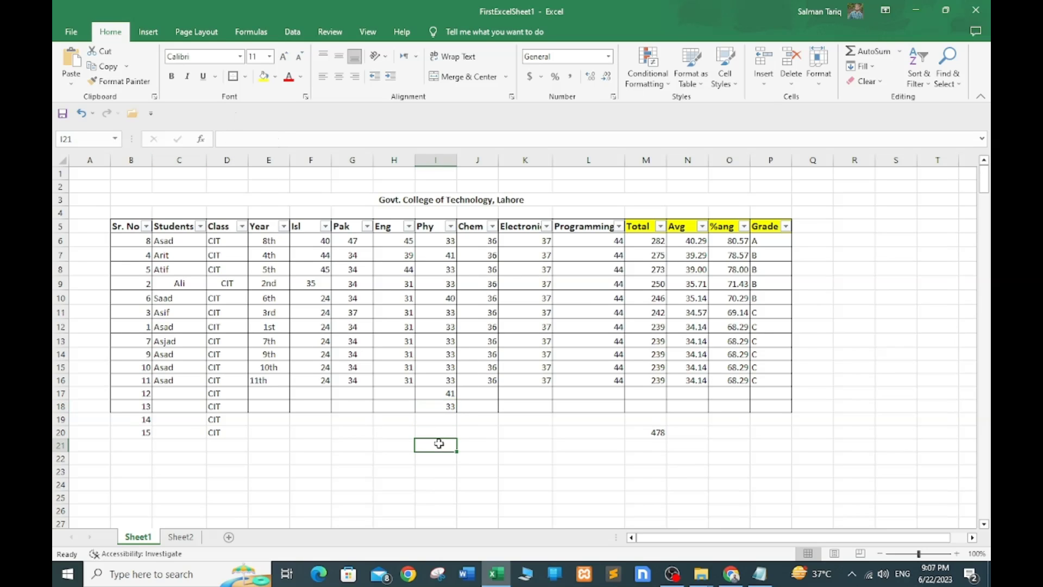
Enter the formula =max(j6:j16) in cell J20 for the maximum Chem marks and check the entered formula.
left_click(428, 433)
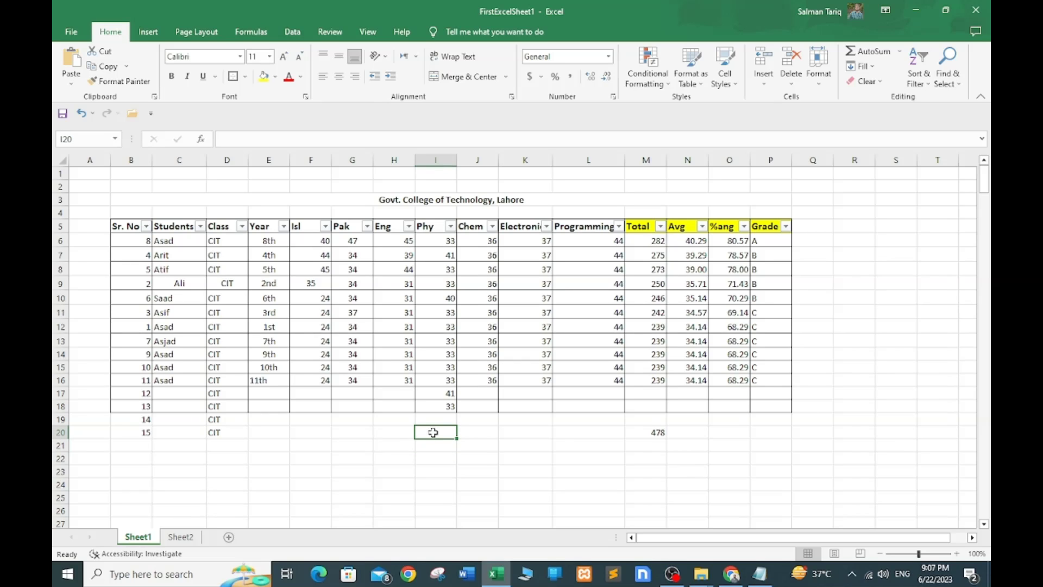
left_click(488, 431)
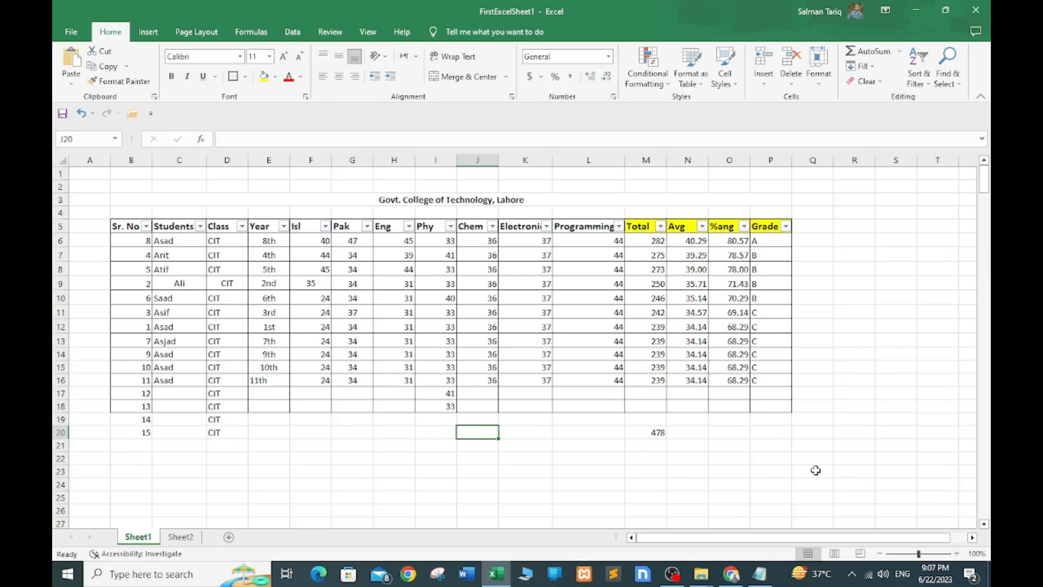
type("=")
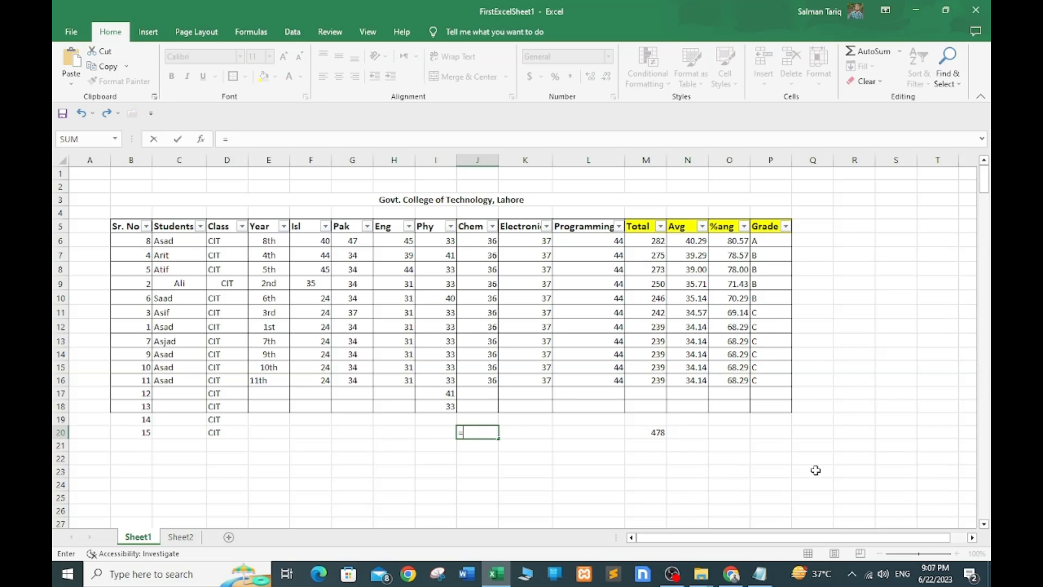
type("ma")
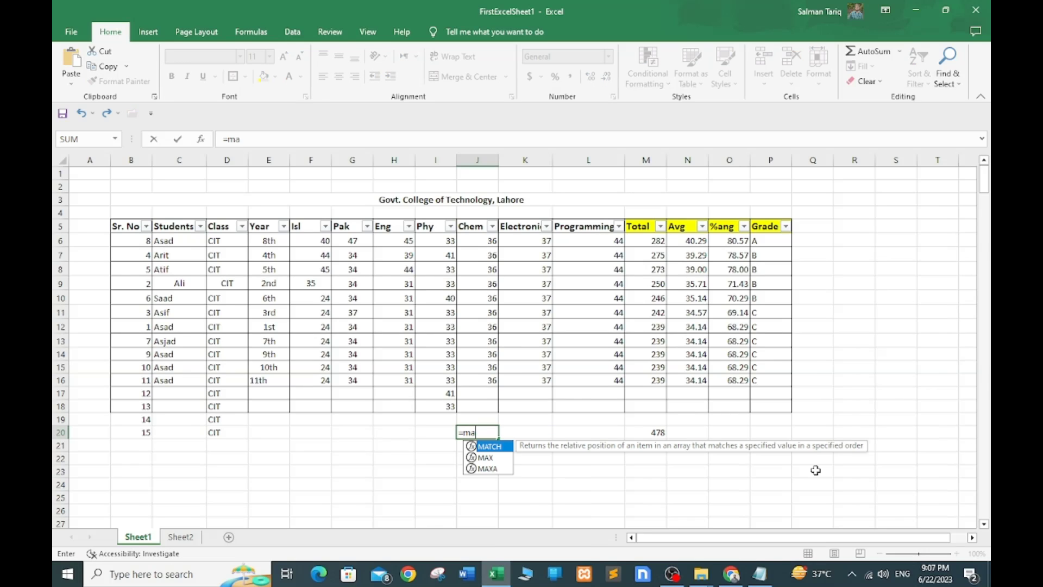
type("x(")
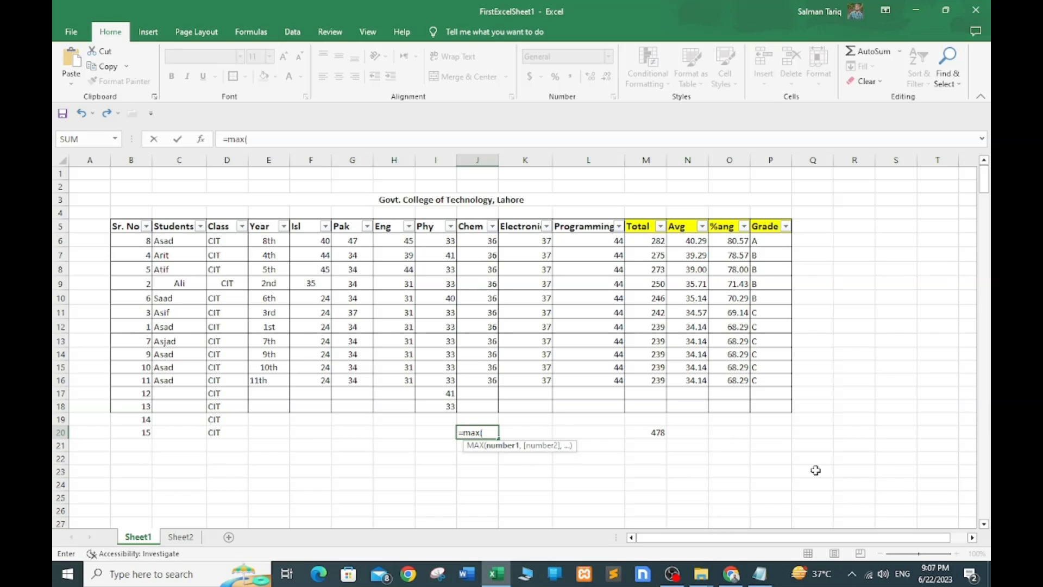
type("j6:")
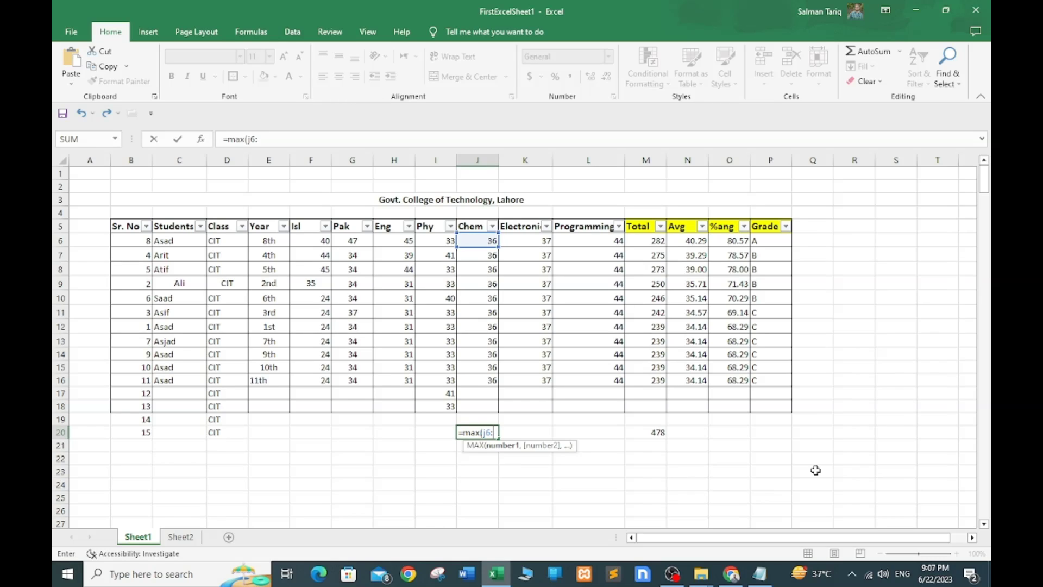
type("j16")
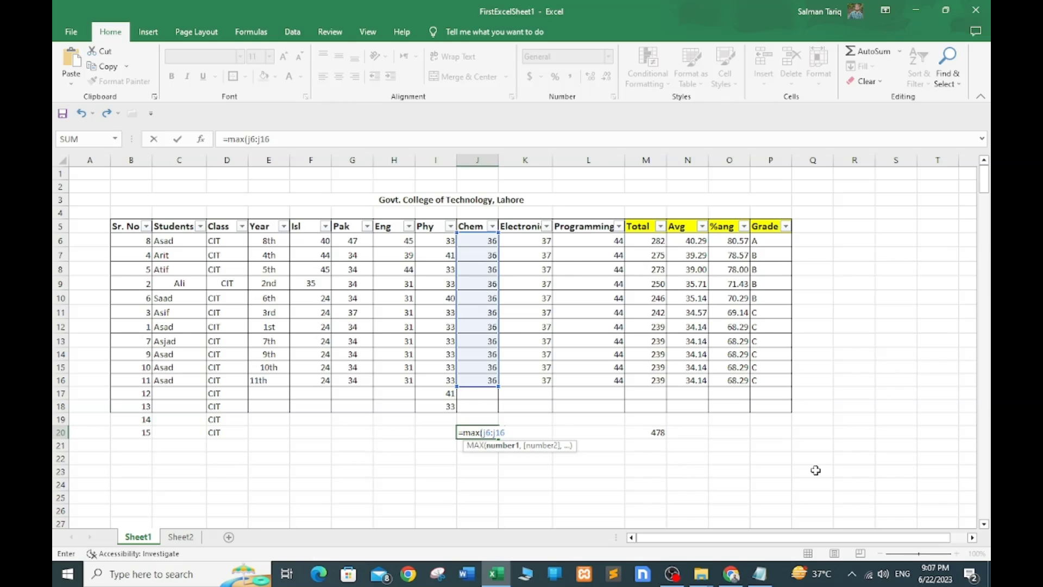
type(")")
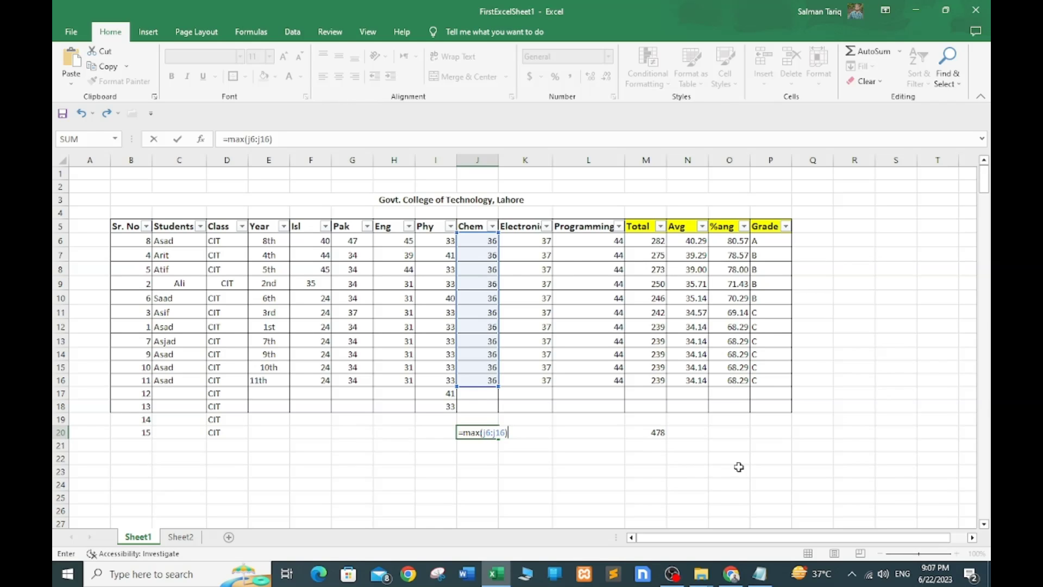
key("Return")
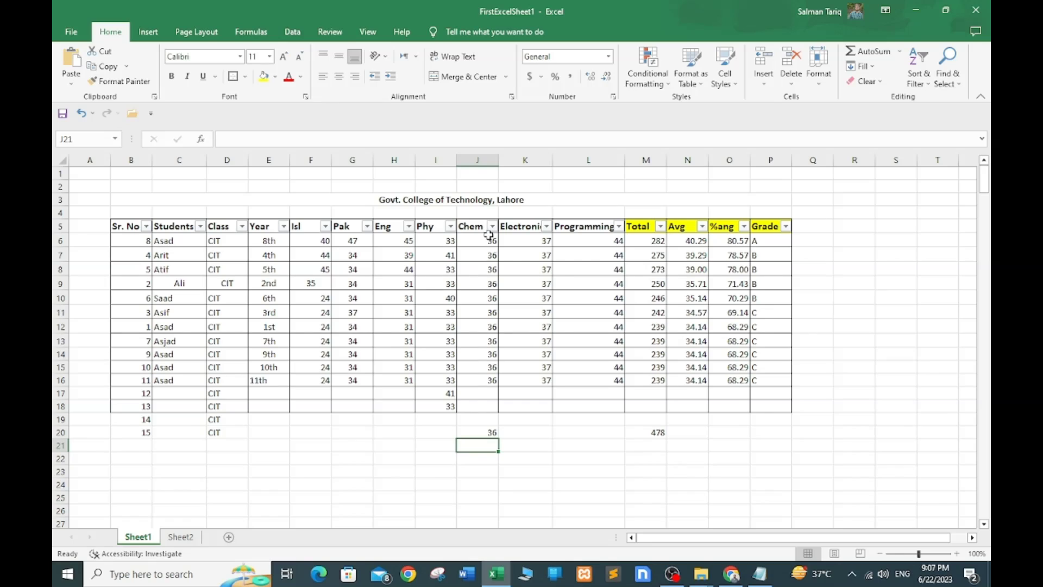
left_click(486, 429)
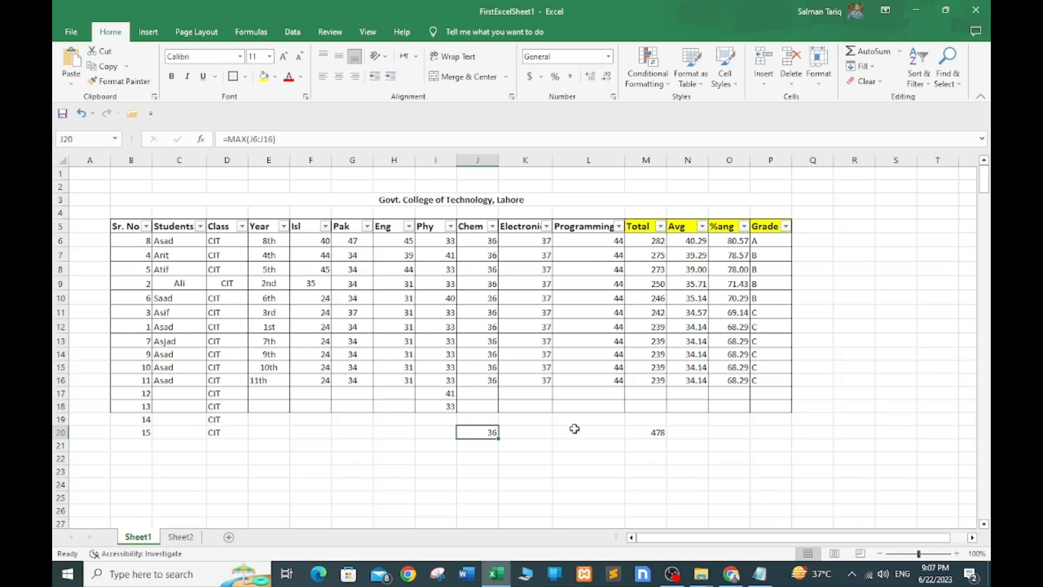